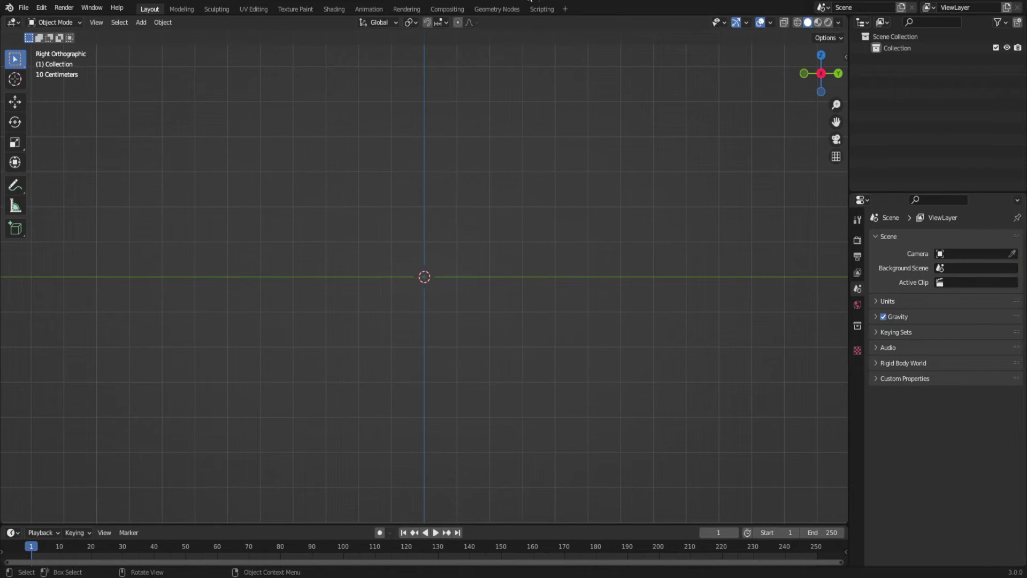
Add a smooth-shaded UV sphere and enter Edit Mode.
key("shift+a")
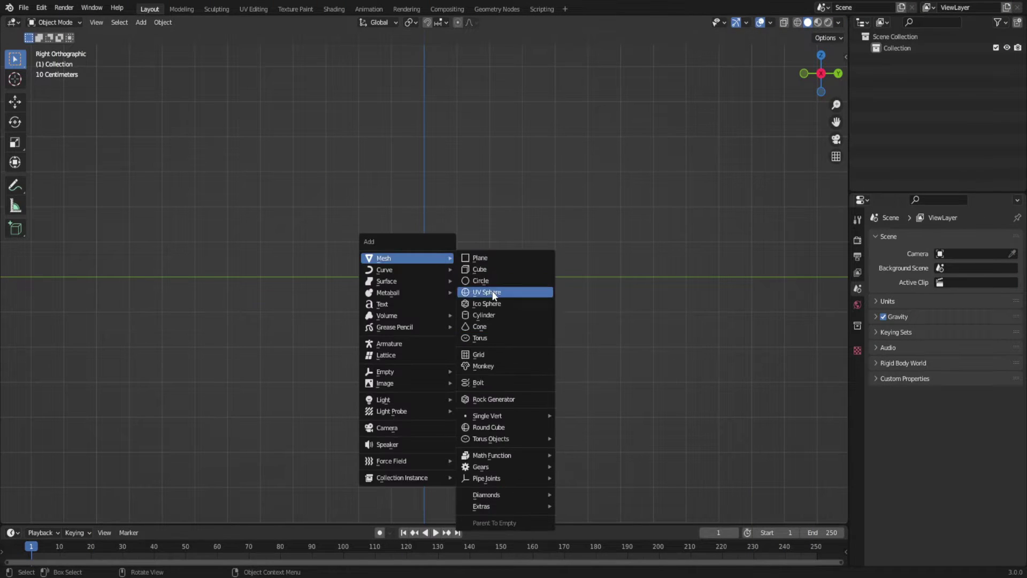
left_click(493, 293)
right_click(463, 294)
left_click(463, 293)
key("Tab")
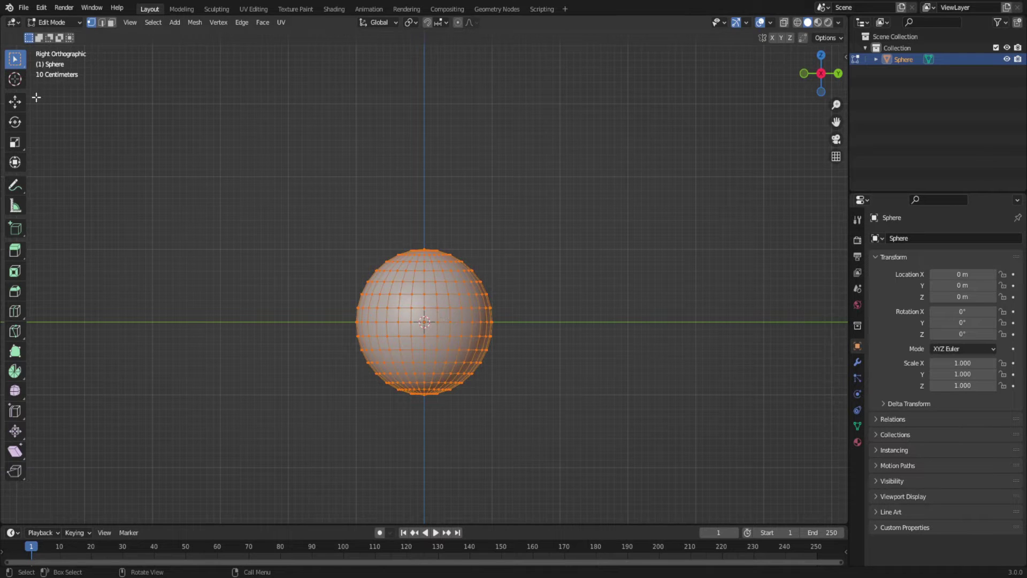
Lift the sphere above the ground line and delete its bottom faces.
left_click(14, 101)
left_click_drag(424, 283, 424, 211)
left_click_drag(523, 373, 321, 288)
key("x")
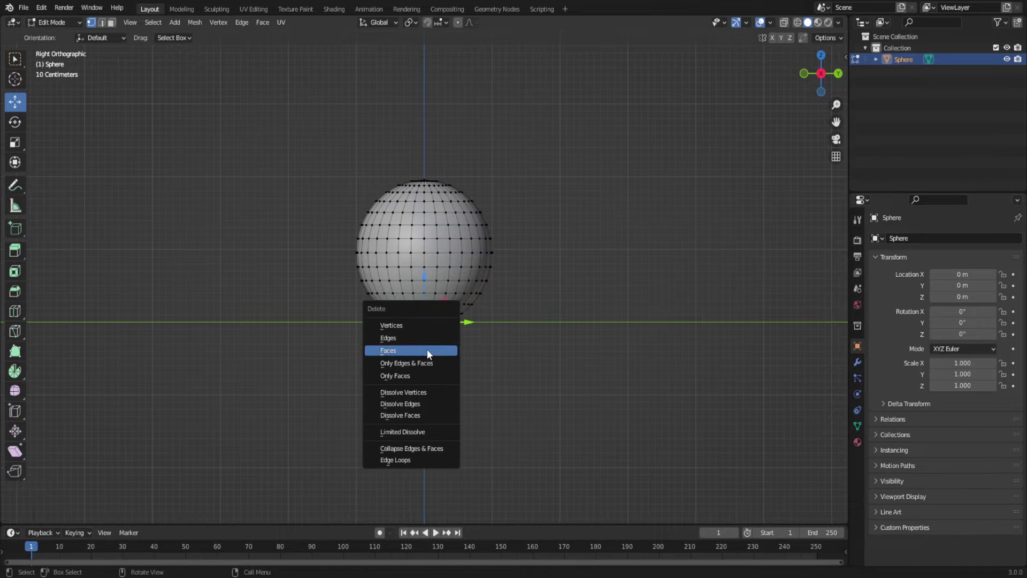
left_click(428, 354)
Select the bottom opening's rim, then select and resize the sphere's upper half.
left_click_drag(516, 378, 372, 321)
left_click_drag(544, 344, 366, 311)
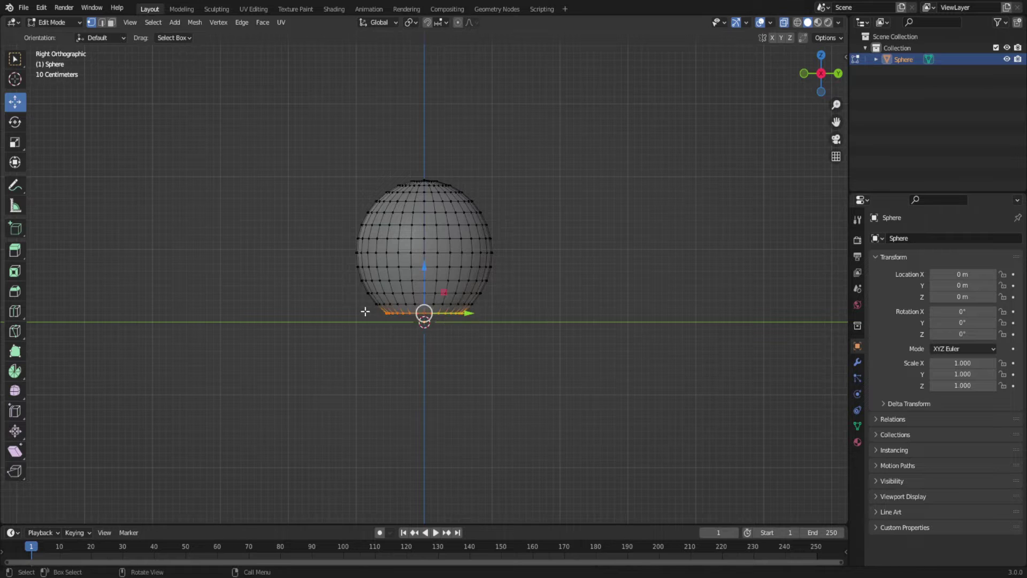
scroll(521, 300, "up", 2)
left_click_drag(584, 97, 297, 261)
key("s")
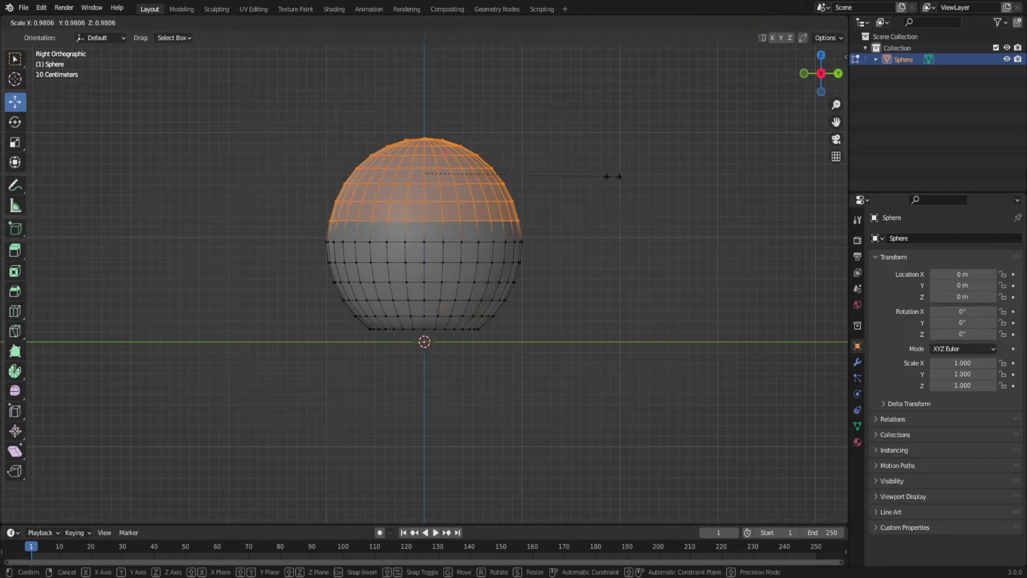
left_click(613, 176)
Resize the sphere's lower half along the Y axis, then resize it again.
left_click_drag(557, 388, 300, 230)
key("s")
key("y")
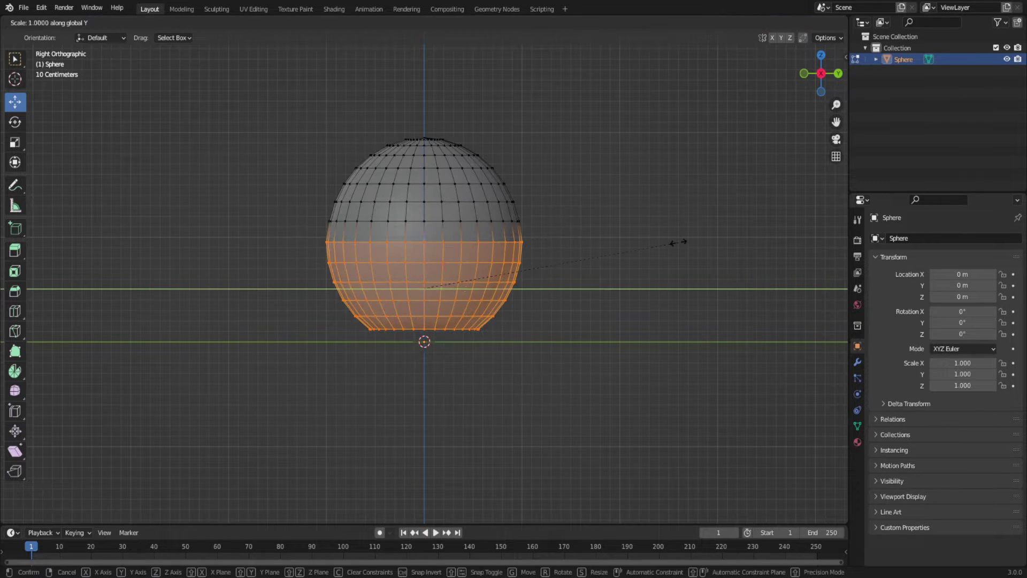
left_click(666, 242)
mouse_move(666, 242)
middle_mouse_down()
mouse_move(569, 271)
mouse_move(638, 267)
mouse_move(587, 247)
middle_mouse_up()
key("s")
left_click(585, 259)
Try flattening the lower band along Z, then undo the resizing edits.
key("s")
key("z")
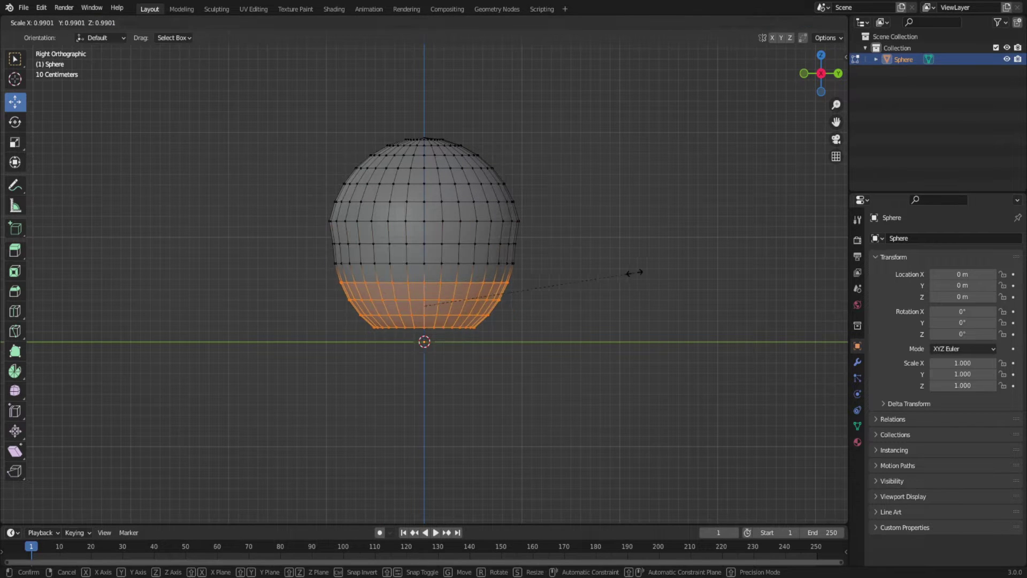
left_click(595, 301)
key("ctrl+z")
key("ctrl+z")
key("ctrl+z")
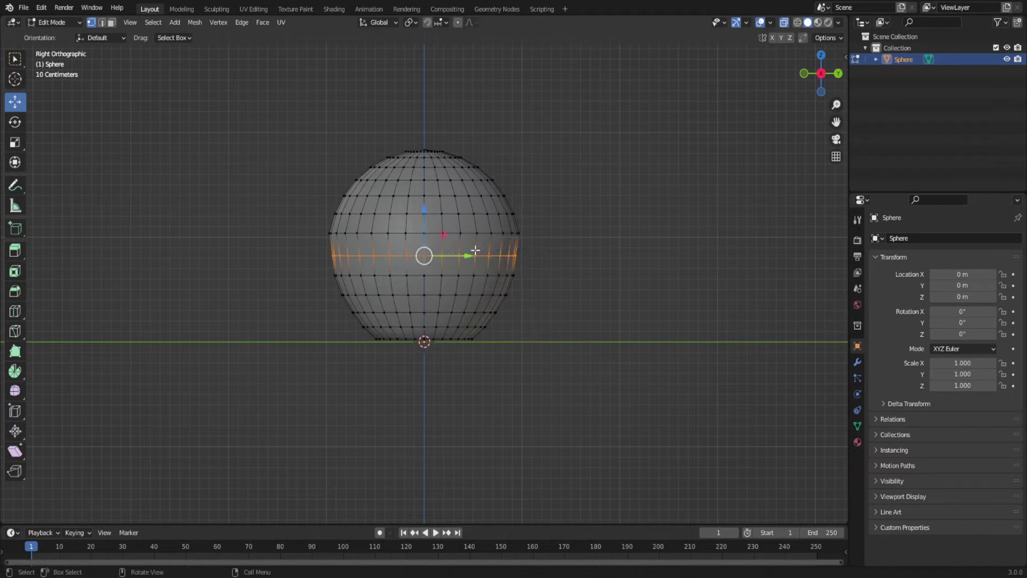
key("ctrl+z")
mouse_move(611, 242)
middle_mouse_down()
mouse_move(469, 222)
mouse_move(547, 110)
middle_mouse_up()
Extrude the top ring into a short neck and widen its rim outward.
scroll(442, 222, "up", 4)
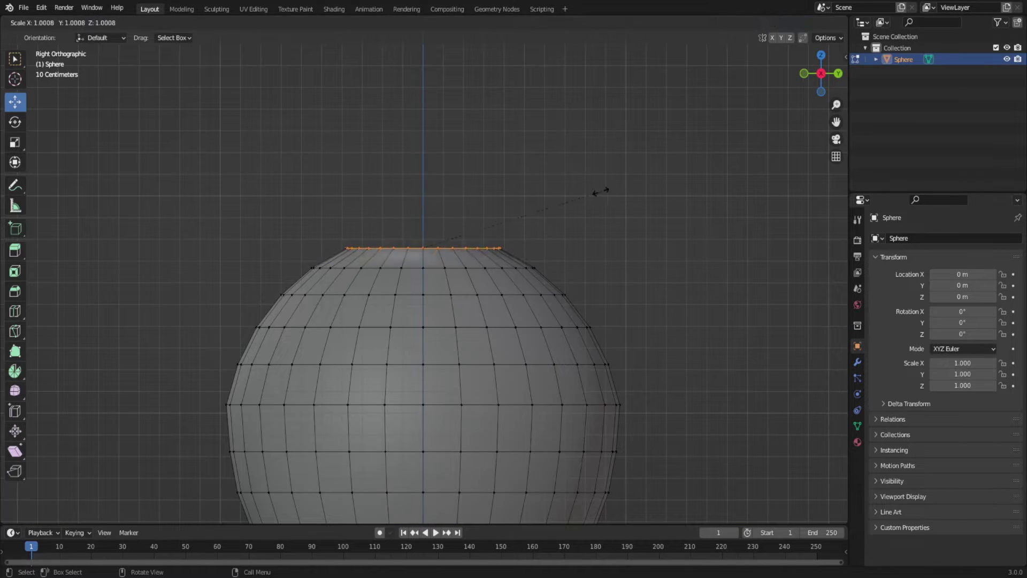
key("Escape")
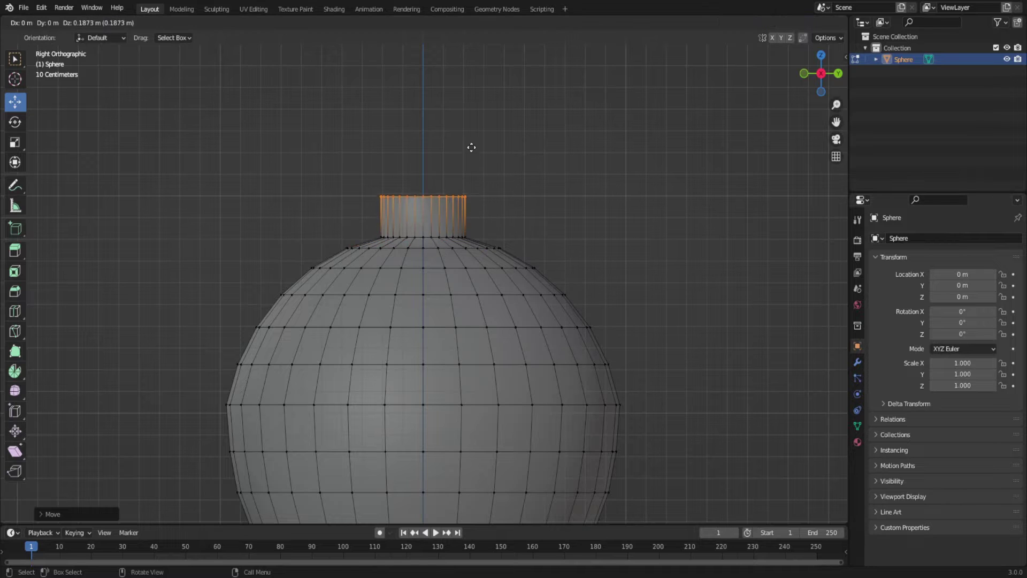
left_click(464, 145)
mouse_move(465, 145)
middle_mouse_down()
mouse_move(624, 206)
mouse_move(406, 161)
middle_mouse_up()
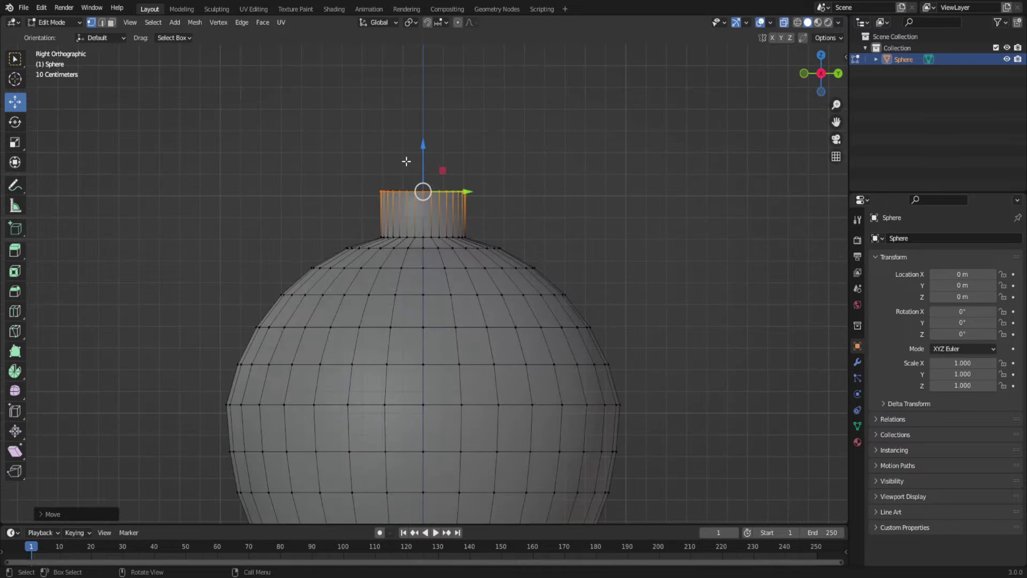
key("e")
key("s")
key("Escape")
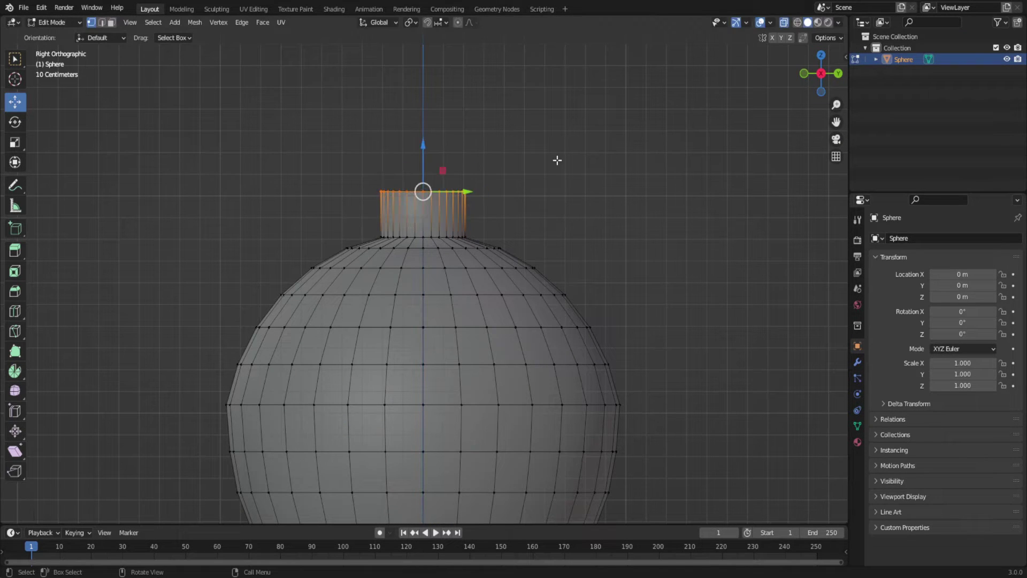
left_click(570, 155)
Extrude the rim upward once more and delete the top cap to open the neck.
key("e")
mouse_move(562, 148)
middle_mouse_down()
mouse_move(576, 179)
mouse_move(429, 242)
mouse_move(449, 292)
mouse_move(444, 281)
middle_mouse_up()
scroll(449, 252, "down", 3)
key("x")
left_click(423, 257)
scroll(422, 256, "down", 4)
Select the whole bottle mesh and add a Solidify modifier.
key("a")
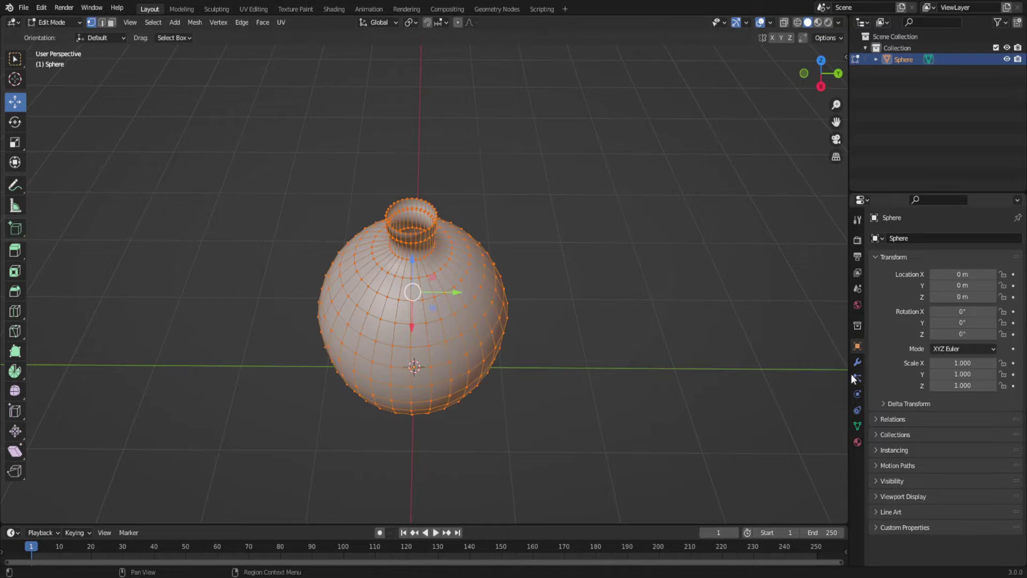
left_click(858, 362)
left_click(944, 238)
left_click(811, 437)
scroll(462, 261, "up", 8)
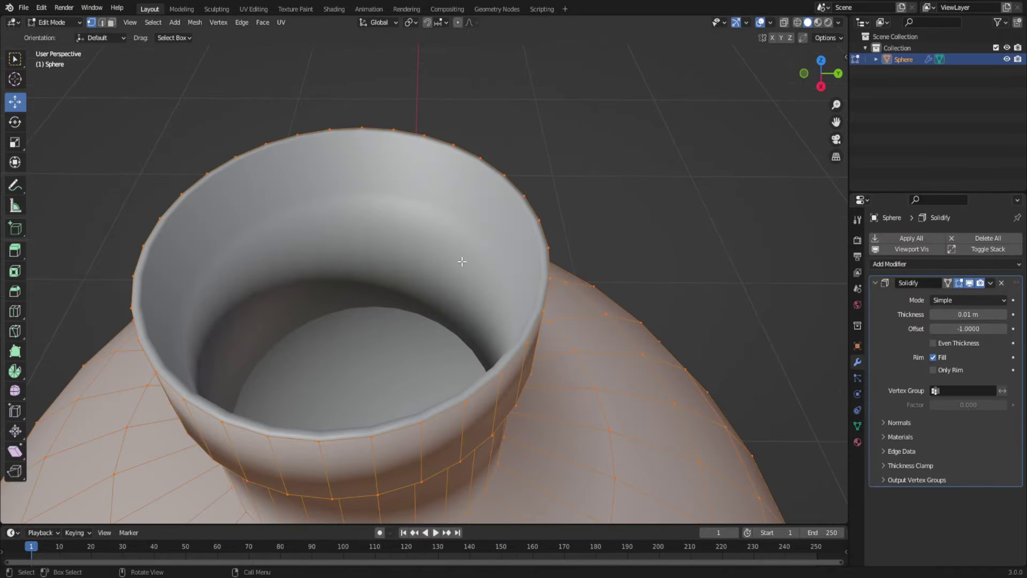
scroll(462, 261, "down", 2)
Fill and inset the neck opening into a rim, and set Solidify thickness to 0.02 m.
key("alt+a")
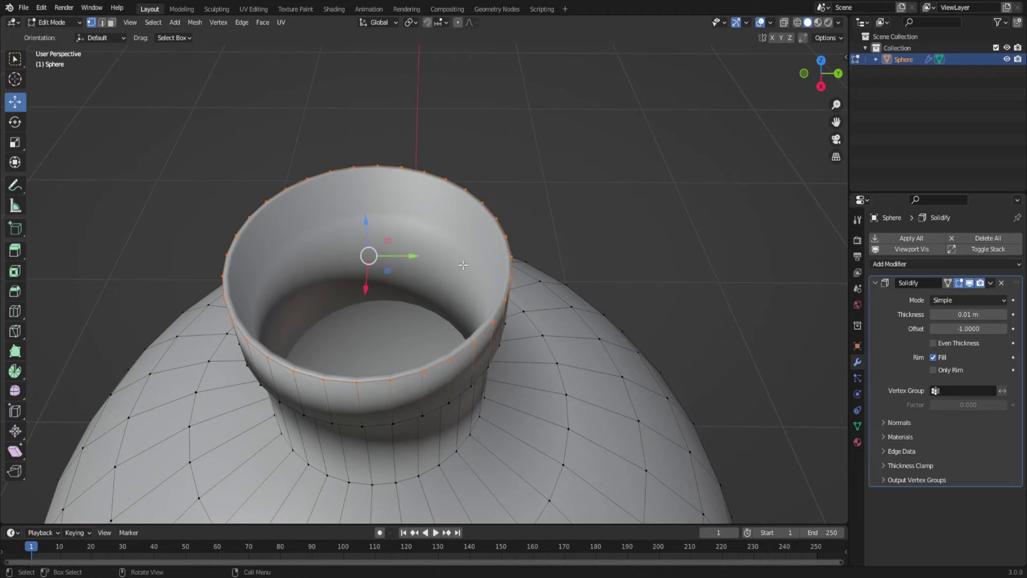
key("f")
key("i")
left_click(453, 240)
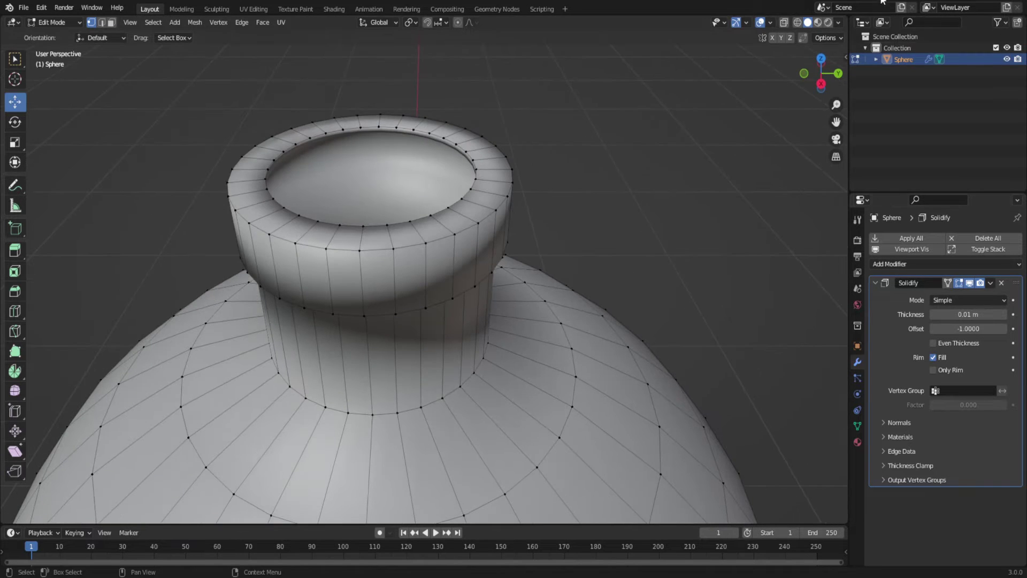
left_click_drag(968, 314, 998, 314)
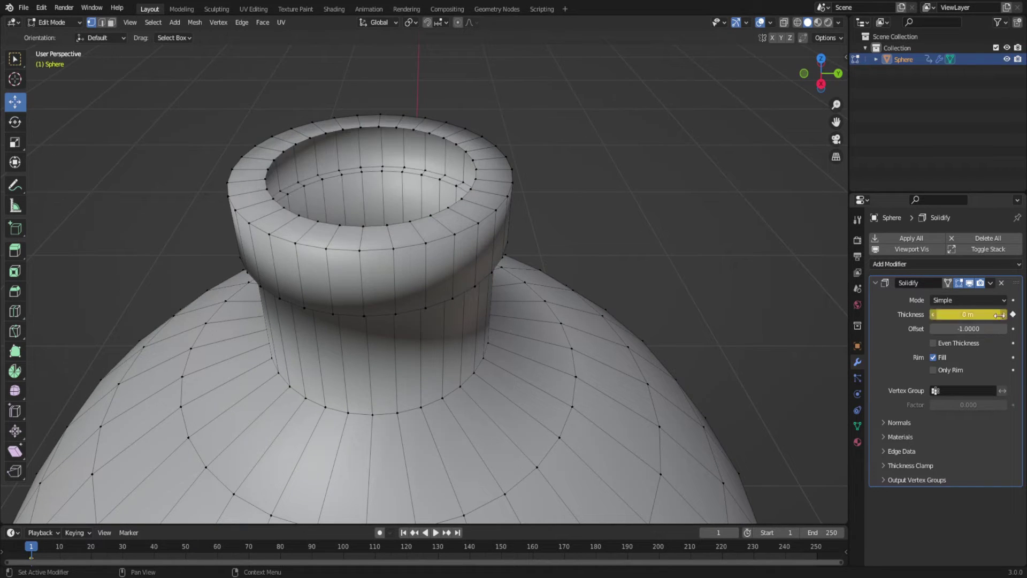
key("ctrl+z")
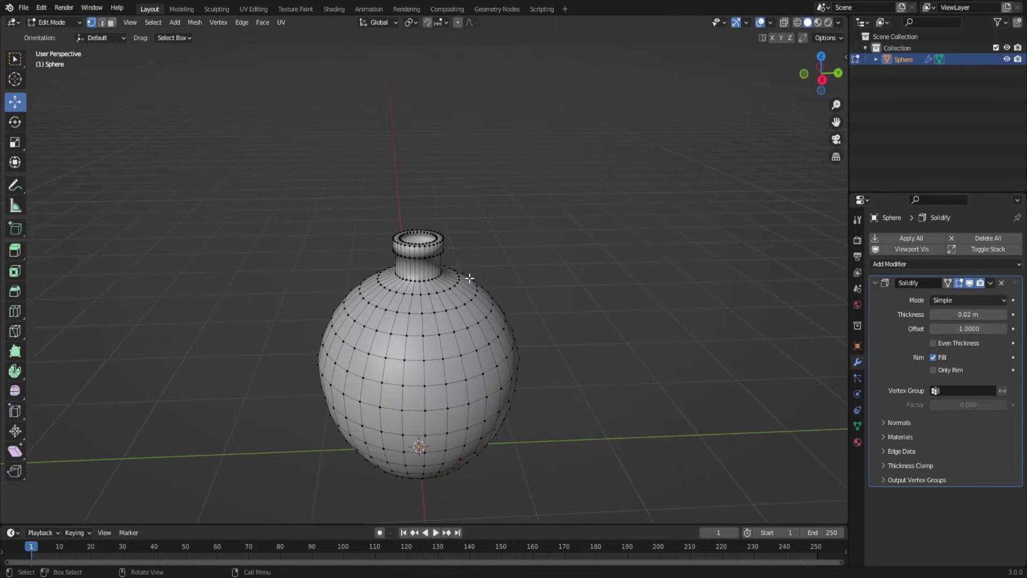
Check the edge loops at the neck base and rim, then select the entire mesh.
scroll(469, 278, "up", 3)
scroll(463, 256, "up", 3)
left_click(447, 238, "alt")
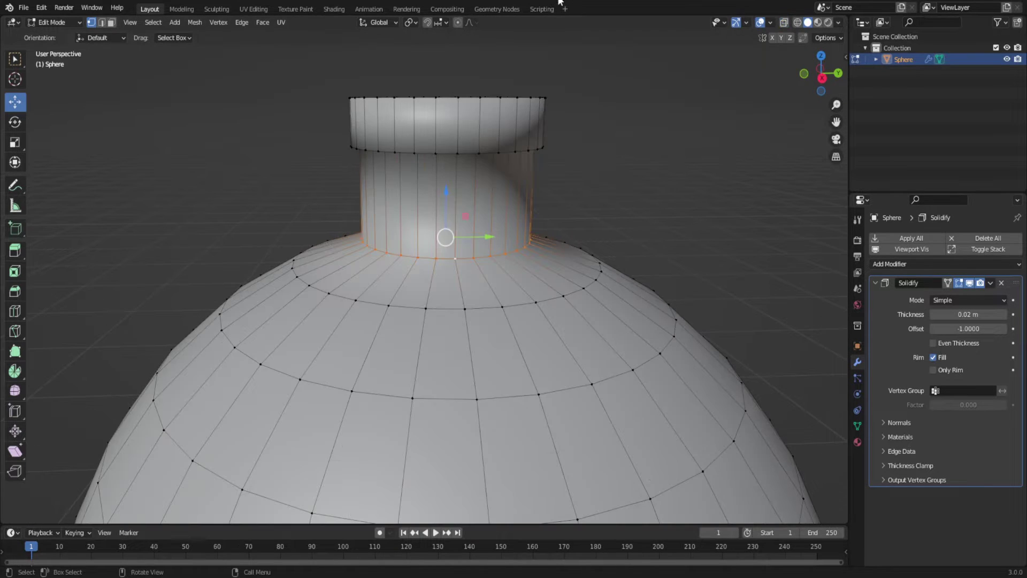
scroll(535, 193, "up", 2)
mouse_move(564, 223)
middle_mouse_down()
mouse_move(550, 267)
mouse_move(610, 143)
mouse_move(630, 252)
middle_mouse_up()
left_click(549, 268, "alt")
key("alt+a")
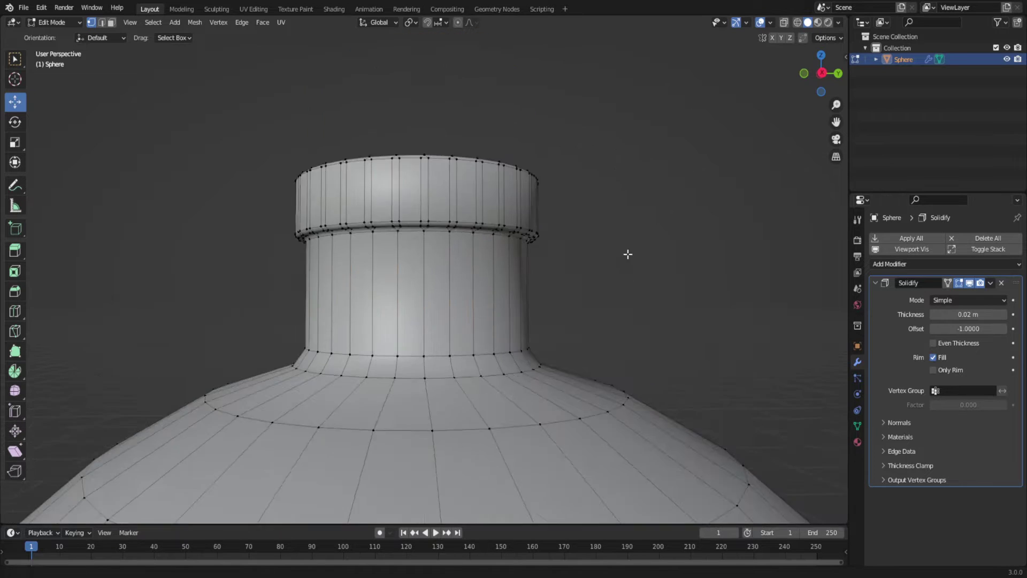
scroll(575, 231, "up", 4)
key("a")
scroll(474, 332, "down", 5)
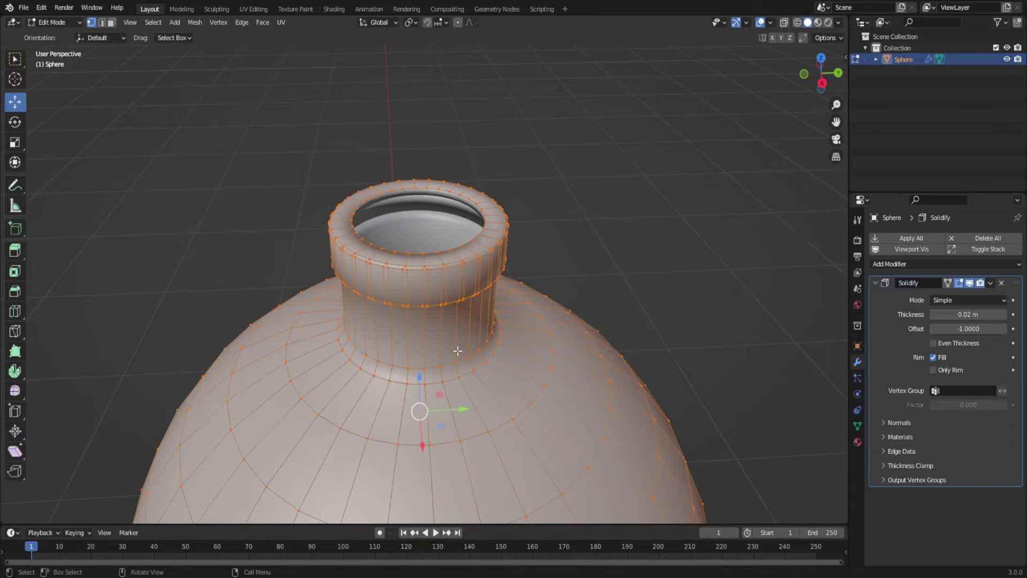
scroll(457, 350, "down", 3)
Apply the Solidify modifier in Object Mode to make the thickness permanent.
key("Tab")
mouse_move(557, 323)
middle_mouse_down()
mouse_move(488, 286)
mouse_move(584, 260)
middle_mouse_up()
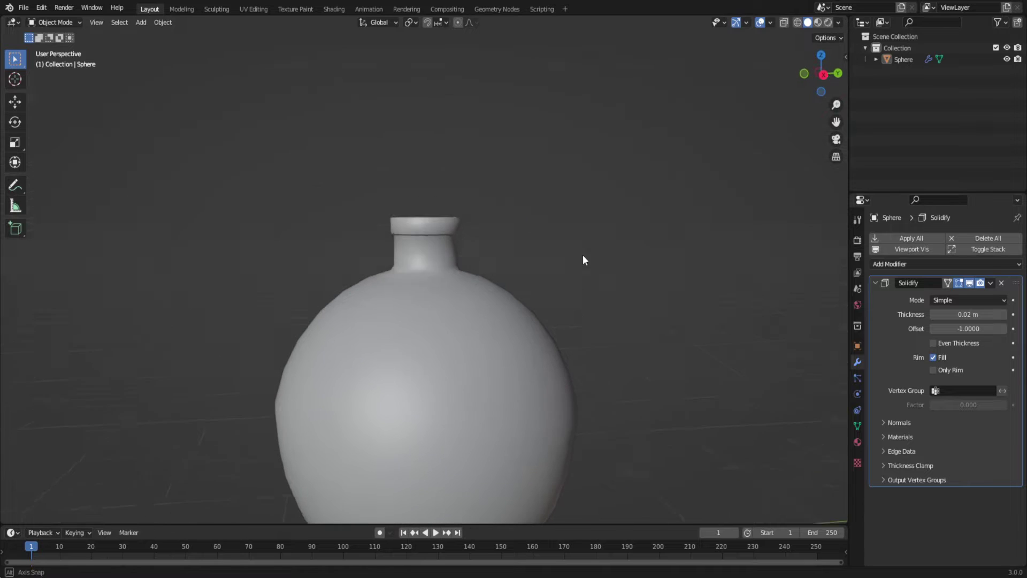
left_click(990, 282)
left_click(957, 293)
scroll(377, 252, "down", 3)
Bevel a horizontal edge loop around the bottle's body.
key("Tab")
scroll(376, 291, "up", 5)
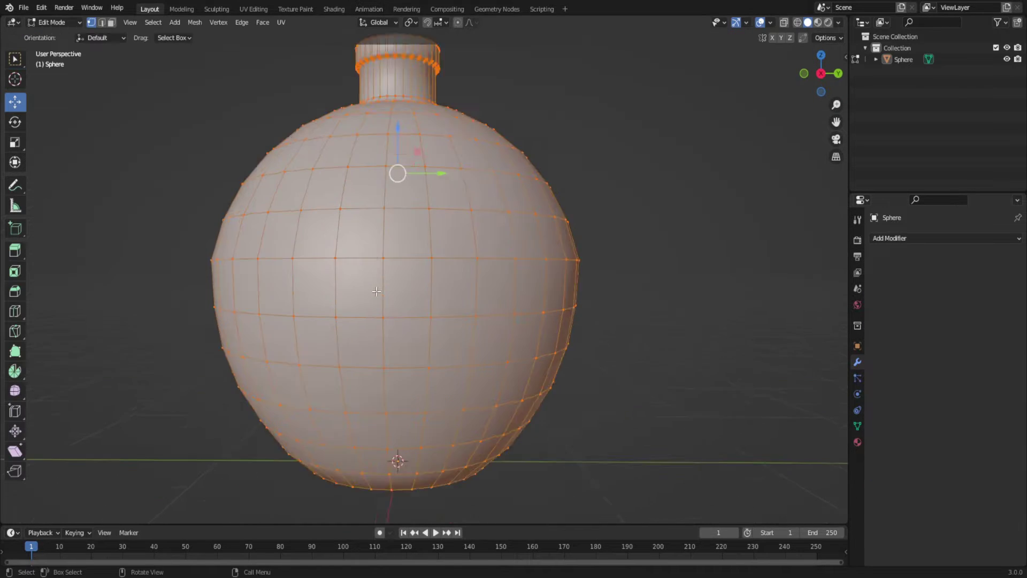
scroll(377, 291, "up", 2)
left_click(417, 255, "alt")
key("ctrl+b")
left_click(427, 244)
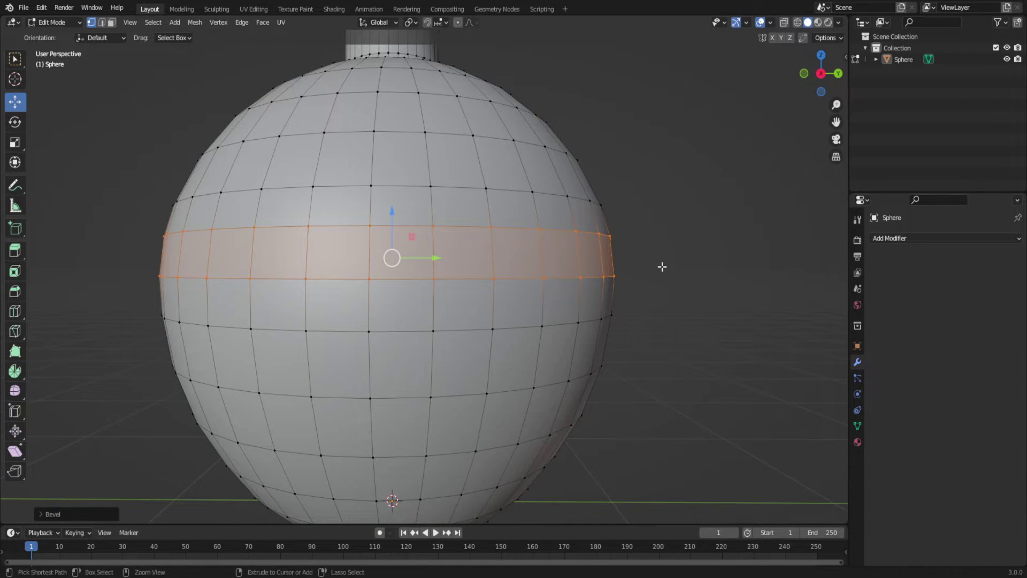
left_click(663, 266)
mouse_move(663, 266)
middle_mouse_down()
mouse_move(578, 298)
mouse_move(521, 233)
middle_mouse_up()
scroll(578, 298, "down", 5)
scroll(566, 341, "up", 5)
Select the bottom loop, then the inner rim loop of the neck.
left_click(566, 341, "alt")
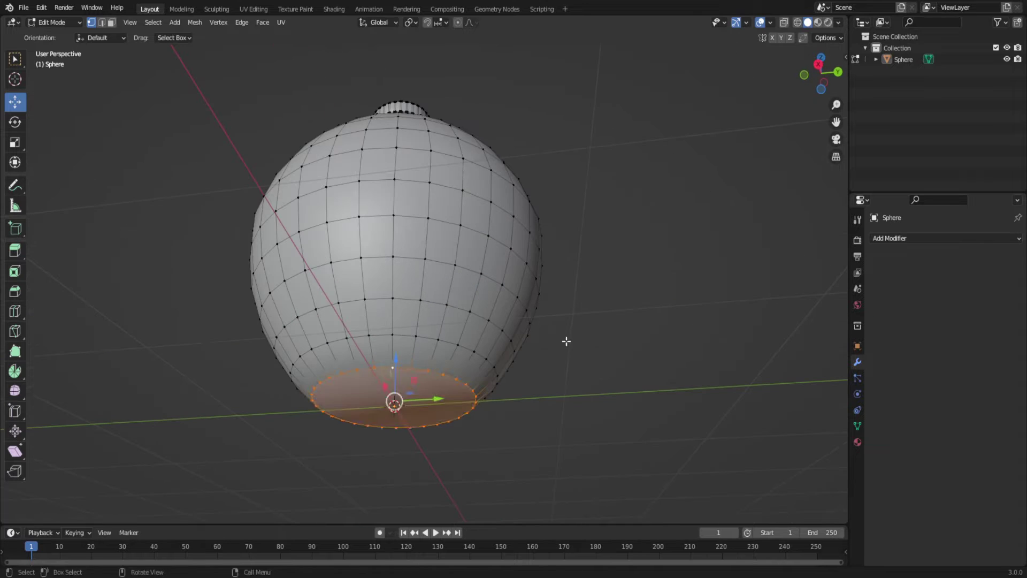
mouse_move(573, 339)
middle_mouse_down()
mouse_move(550, 480)
mouse_move(406, 257)
mouse_move(515, 284)
middle_mouse_up()
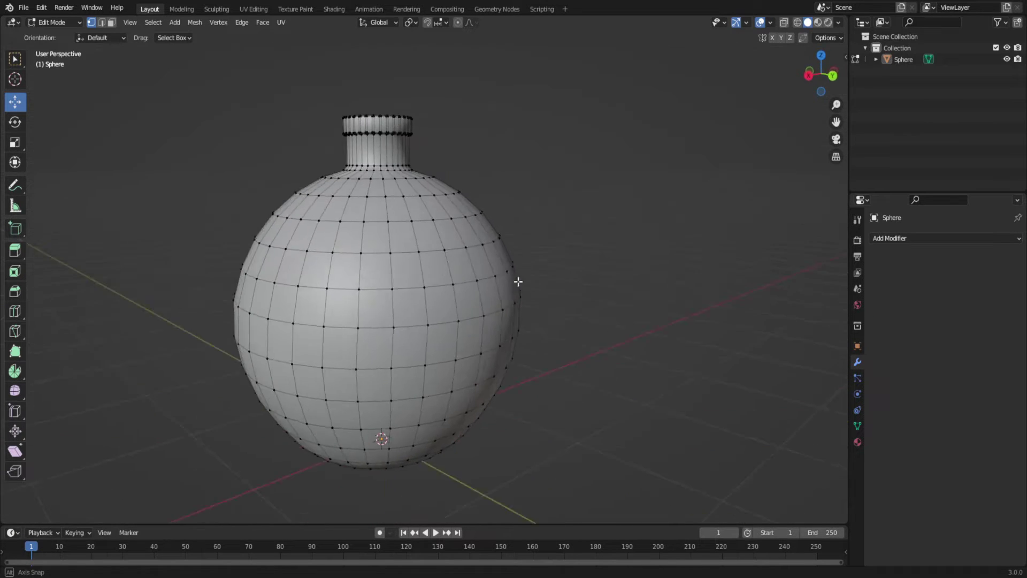
scroll(516, 284, "up", 4)
left_click(321, 407, "alt")
scroll(406, 374, "down", 2)
Separate the inner rim ring into its own cork object and raise it out of the neck.
key("g")
key("Escape")
key("p")
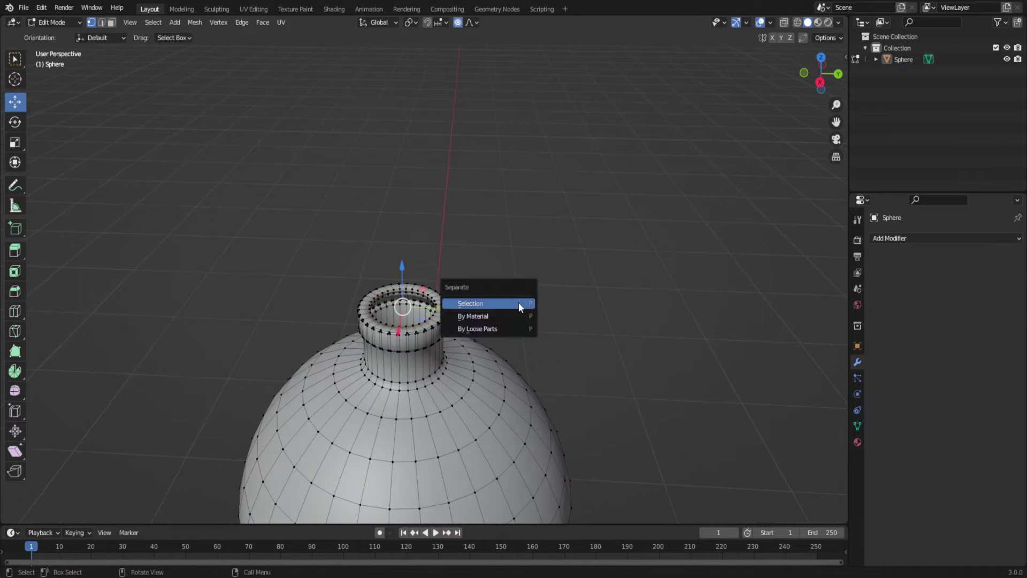
left_click(521, 304)
key("Tab")
key("Tab")
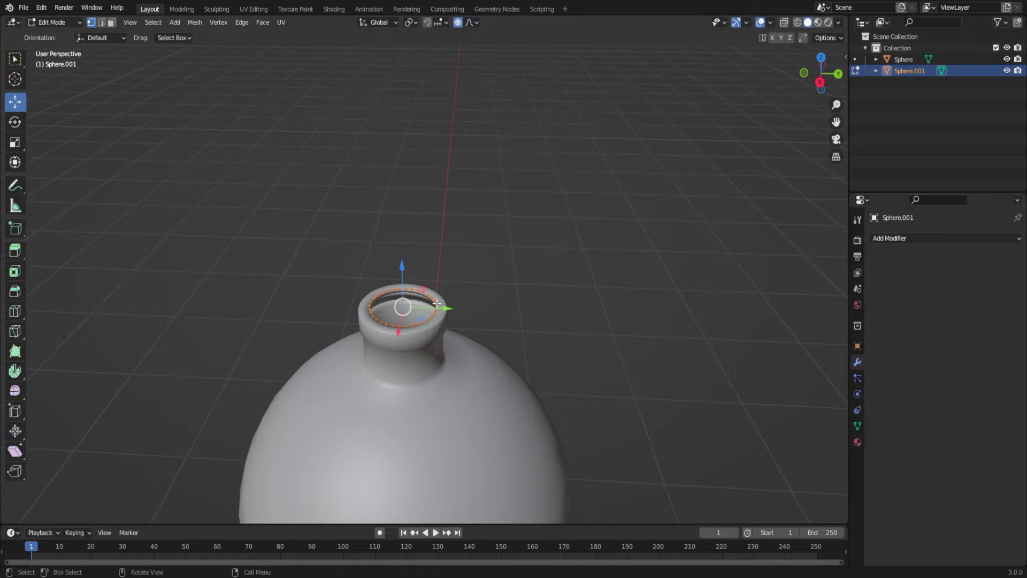
left_click_drag(402, 265, 401, 211)
left_click(819, 81)
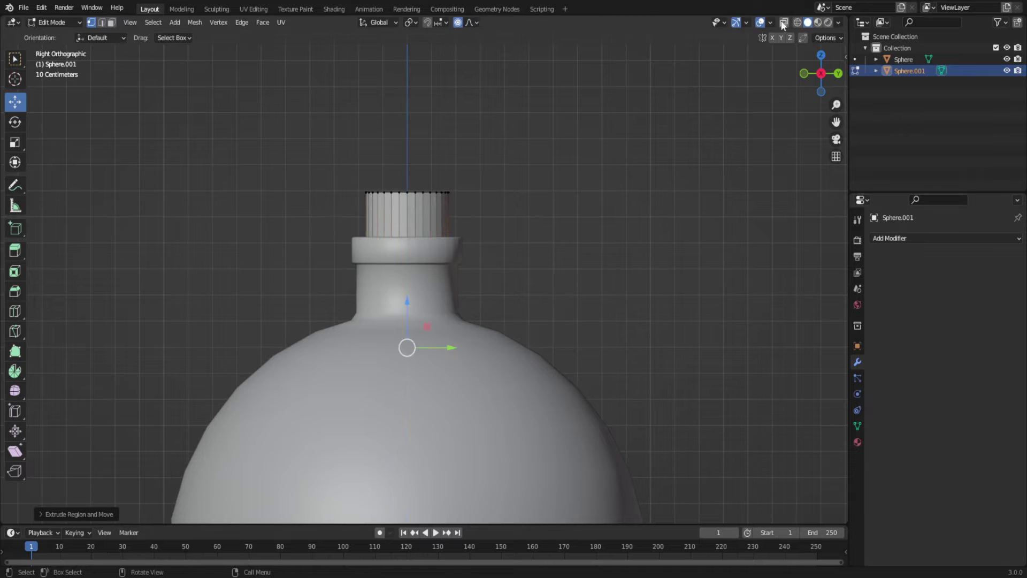
Raise the cork's top loop and slide the middle edge loop.
key("g")
left_click(541, 204)
middle_click_drag(540, 204, 529, 211)
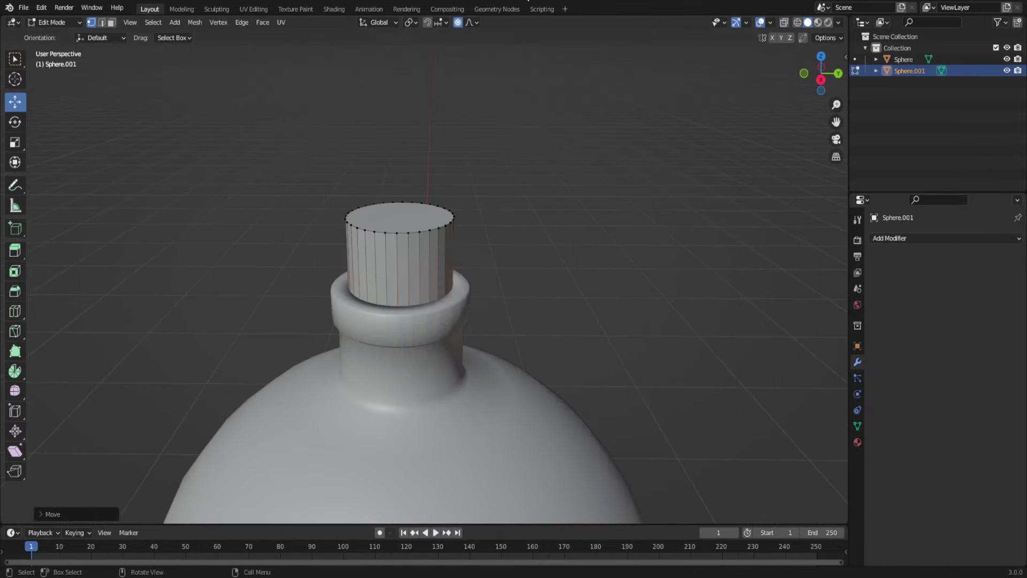
scroll(449, 250, "up", 3)
middle_click_drag(449, 250, 319, 287)
scroll(449, 197, "up", 2)
key("g")
key("g")
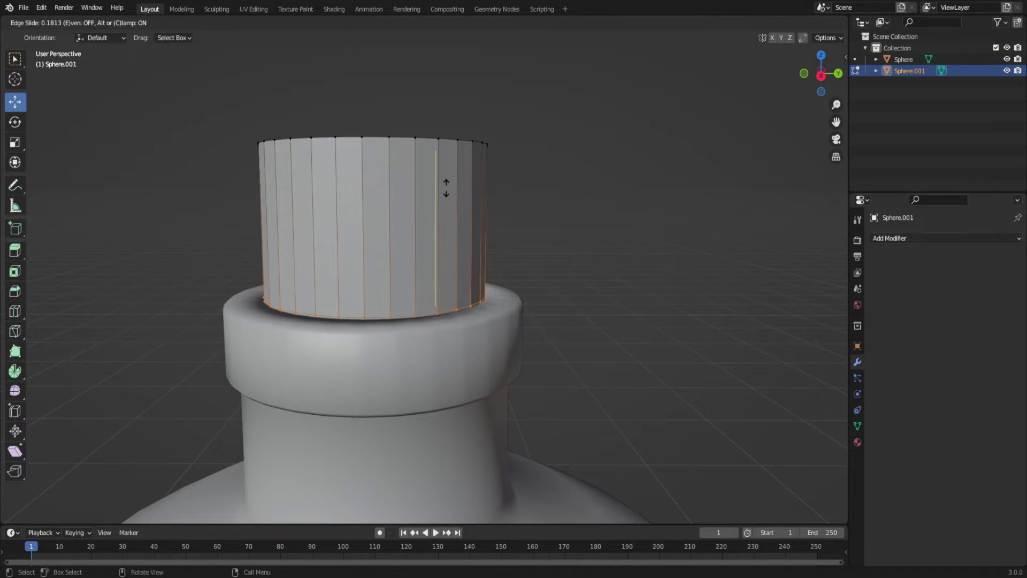
Select the cork cap's top rim and scale it slightly wider.
left_click_drag(598, 91, 121, 193)
key("alt+z")
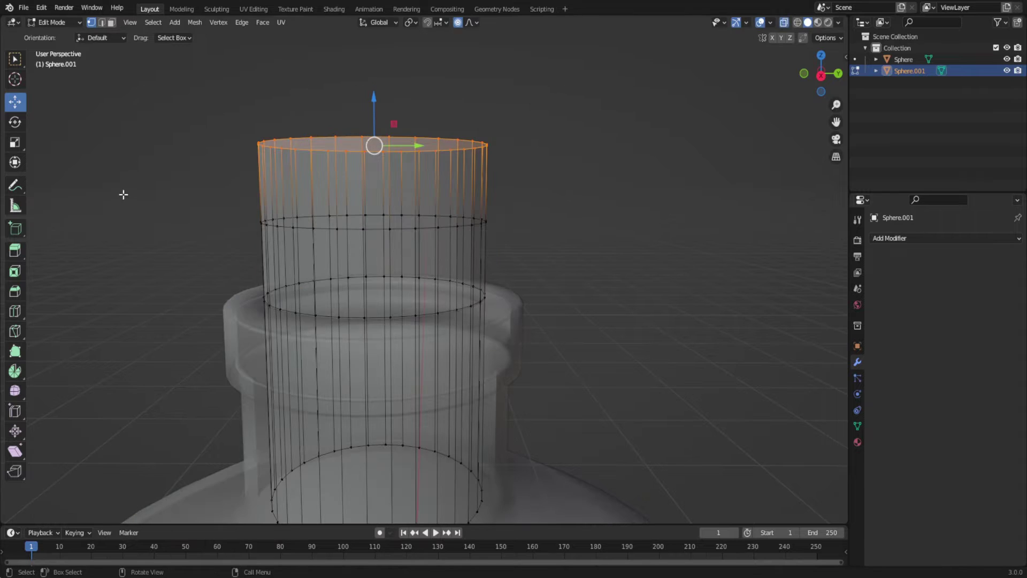
key("alt+z")
scroll(593, 140, "down", 3)
key("Tab")
key("Tab")
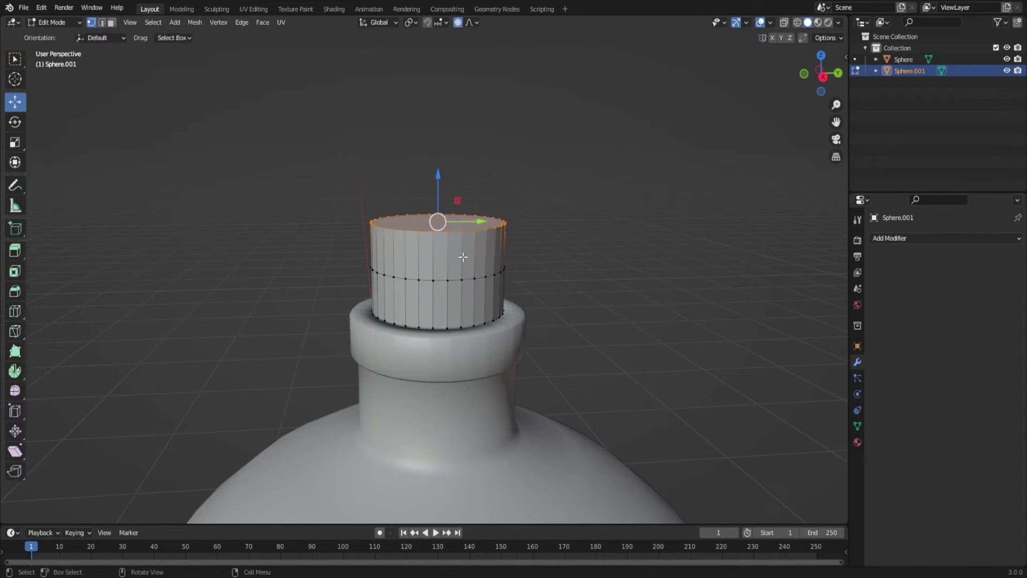
key("s")
left_click(528, 155)
key("s")
left_click(551, 167)
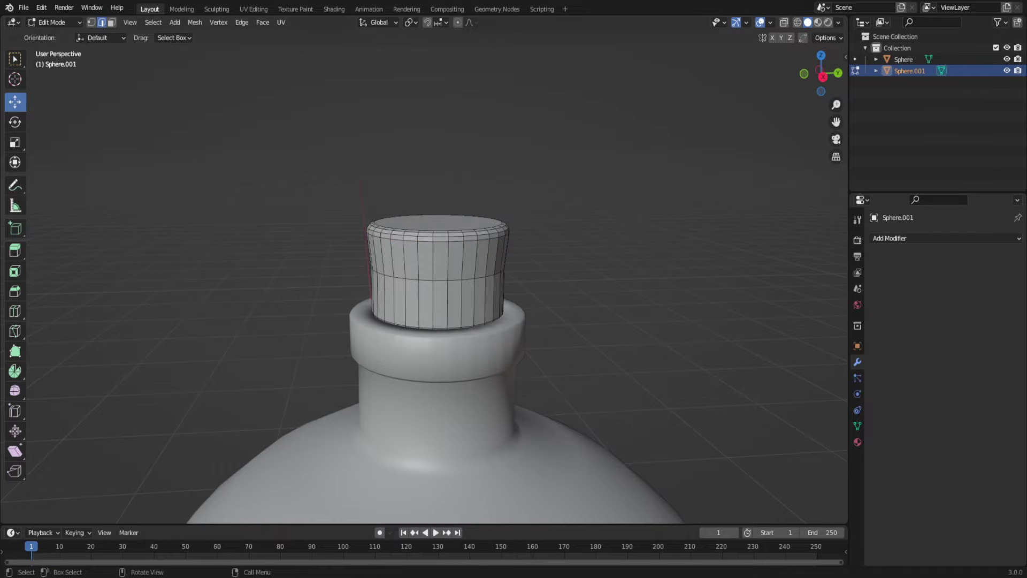
Select the whole cap and Merge by Distance to remove its 32 overlapping vertices.
mouse_move(470, 222)
middle_mouse_down()
mouse_move(435, 280)
mouse_move(449, 264)
mouse_move(307, 272)
mouse_move(214, 313)
middle_mouse_up()
scroll(453, 294, "down", 2)
scroll(450, 264, "up", 3)
key("alt+z")
key("alt+z")
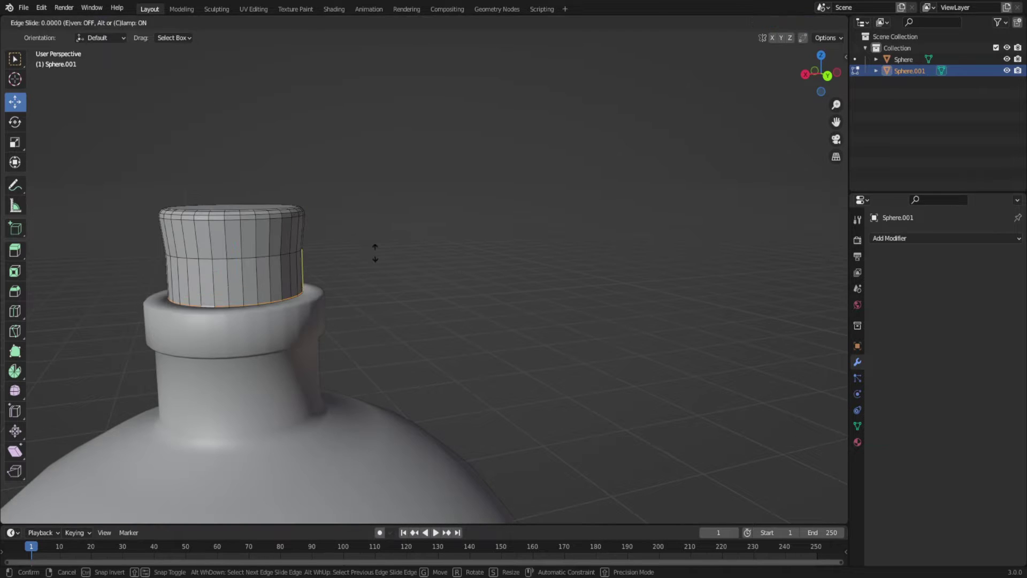
key("a")
key("m")
key("b")
scroll(378, 278, "down", 5)
middle_click_drag(378, 277, 502, 289)
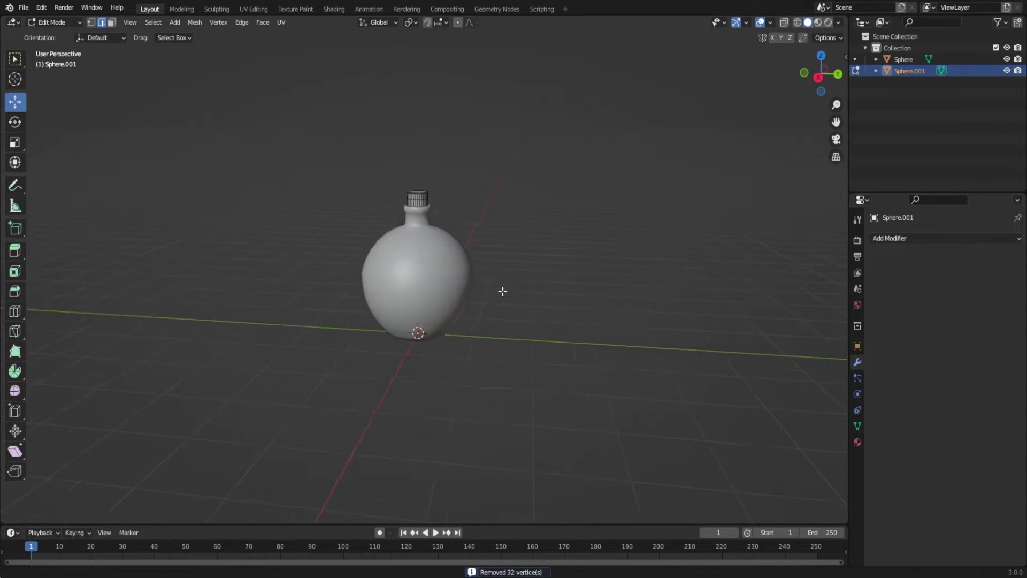
scroll(575, 355, "up", 4)
key("Tab")
Select the bottle's sphere body in Edit Mode, viewed from the side with X-ray on.
left_click(633, 337)
left_click(478, 297)
key("Tab")
left_click(820, 73)
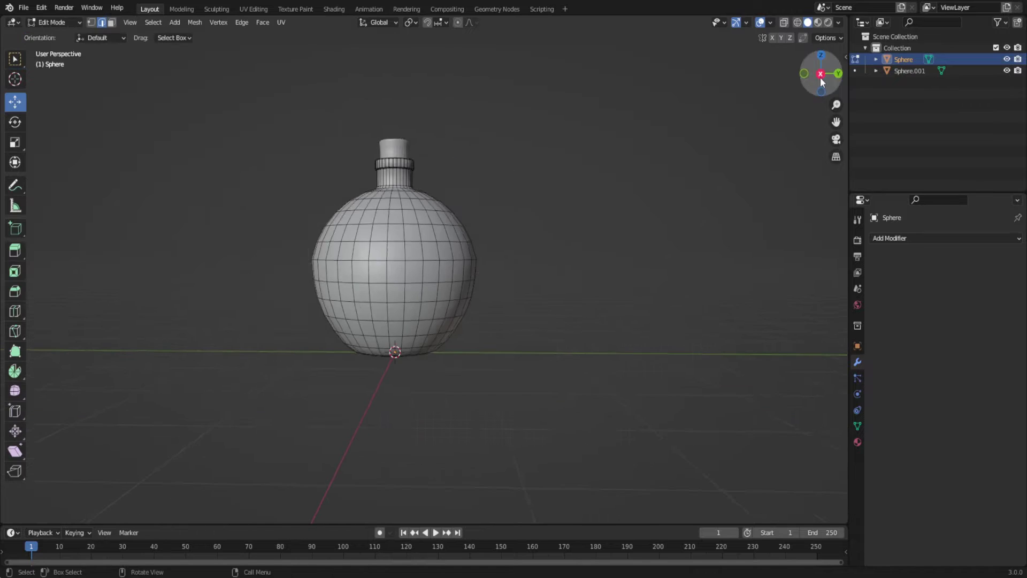
key("alt+z")
middle_click_drag(576, 323, 580, 336, "shift")
mouse_move(291, 219)
left_mouse_down()
mouse_move(582, 424)
mouse_move(295, 217)
left_mouse_up()
left_click(784, 22)
Box-select the rest of the sphere body's vertices in perspective view.
middle_click_drag(374, 268, 481, 289)
left_click_drag(557, 413, 289, 220, "shift")
middle_click_drag(375, 241, 321, 246)
left_click_drag(509, 401, 351, 218, "shift")
mouse_move(375, 241)
middle_mouse_down()
mouse_move(365, 296)
mouse_move(407, 251)
mouse_move(428, 278)
mouse_move(374, 160)
middle_mouse_up()
Duplicate the sphere body beside the bottle and select its top vertex ring.
key("g")
key("y")
left_click(453, 247)
key("Tab")
key("Tab")
key("1")
left_click_drag(367, 144, 588, 212)
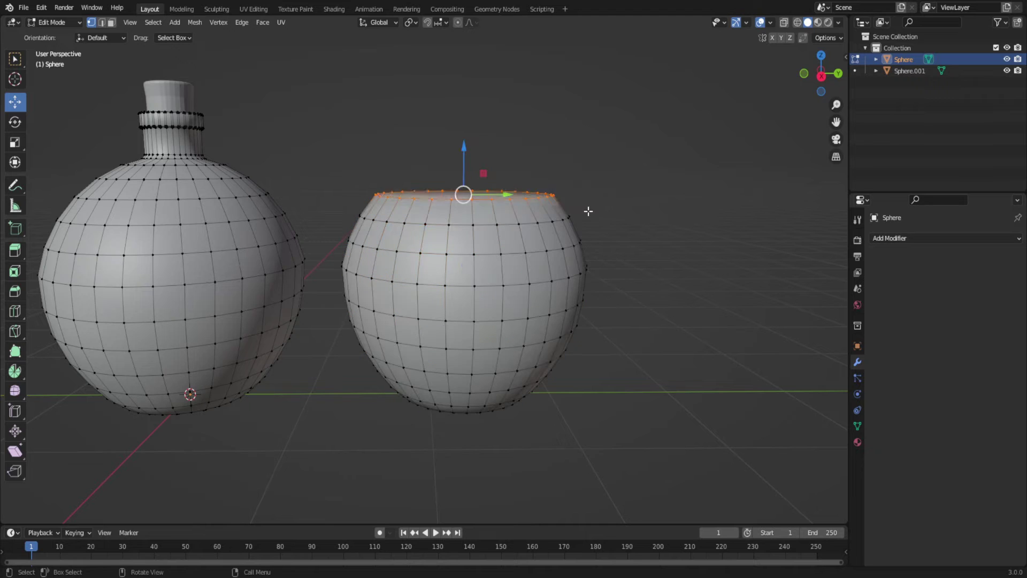
scroll(612, 259, "down", 2)
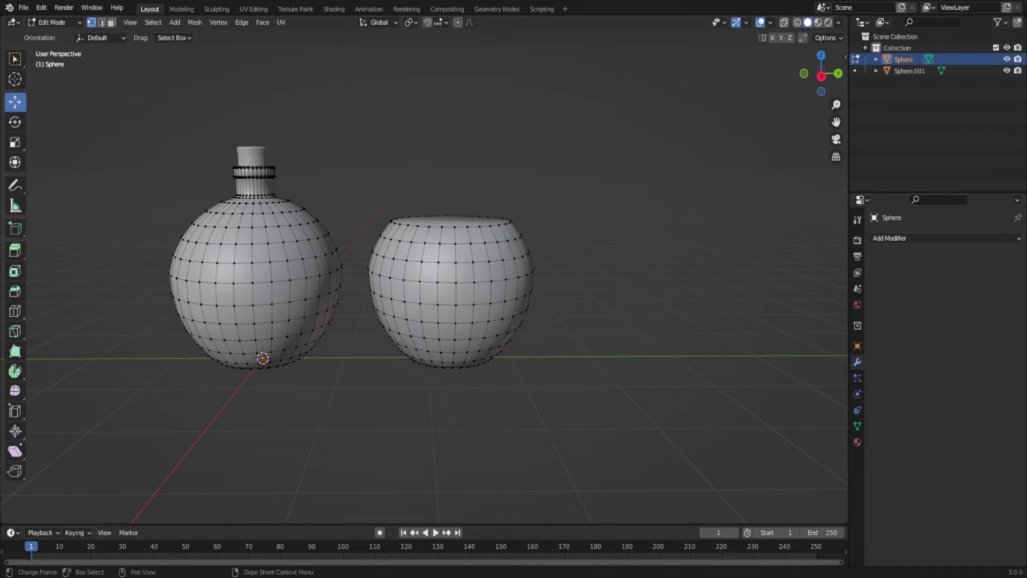
Move the open-topped sphere copy inside the bottle and scale it to 0.91.
key("a")
key("alt+z")
key("g")
left_click(481, 268)
key("s")
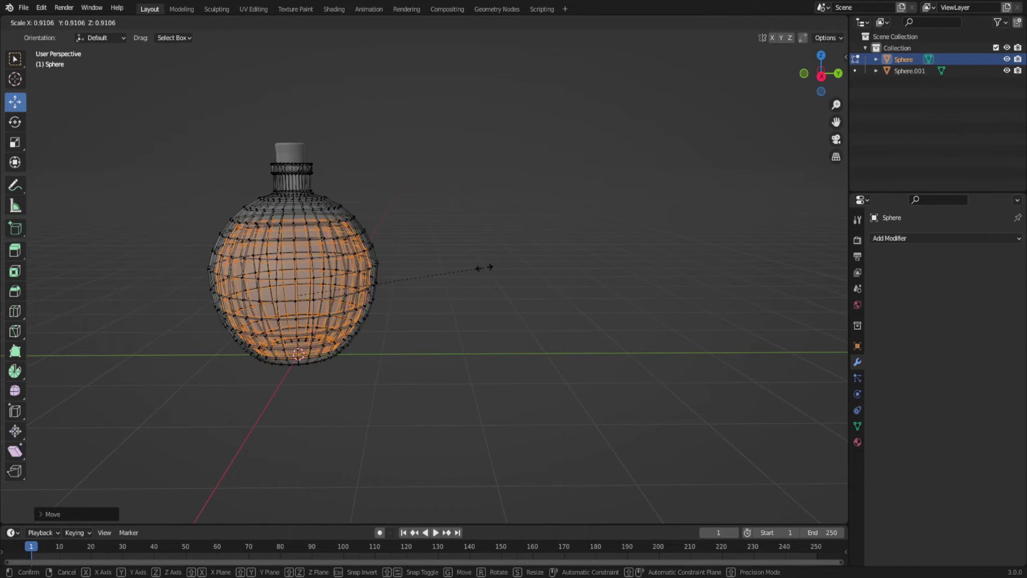
key("KP_Decimal")
Lower the liquid sphere along Z, enlarge it slightly, and deselect it.
key("g")
key("z")
key("KP_3")
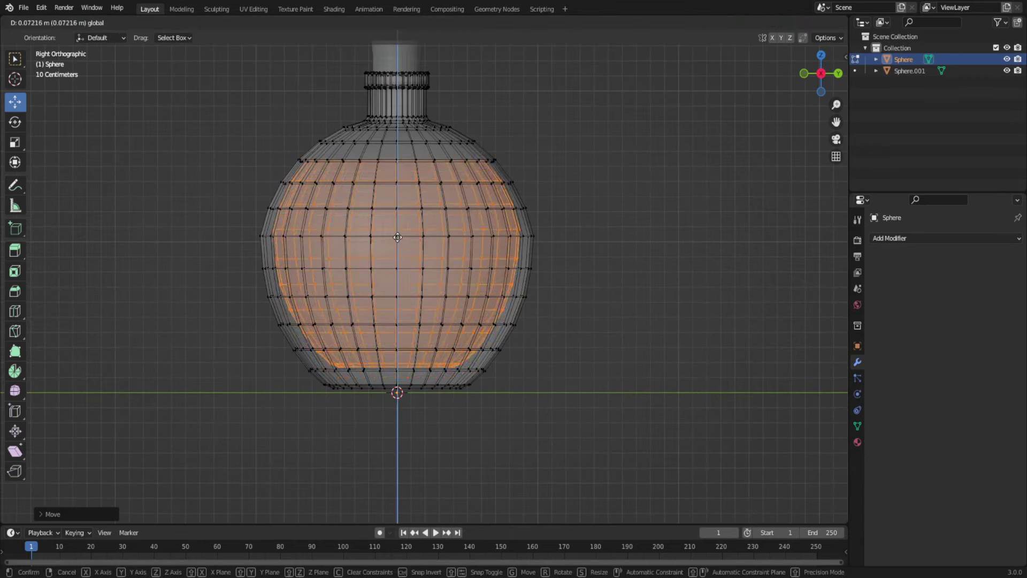
left_click(399, 246)
key("s")
left_click(611, 243)
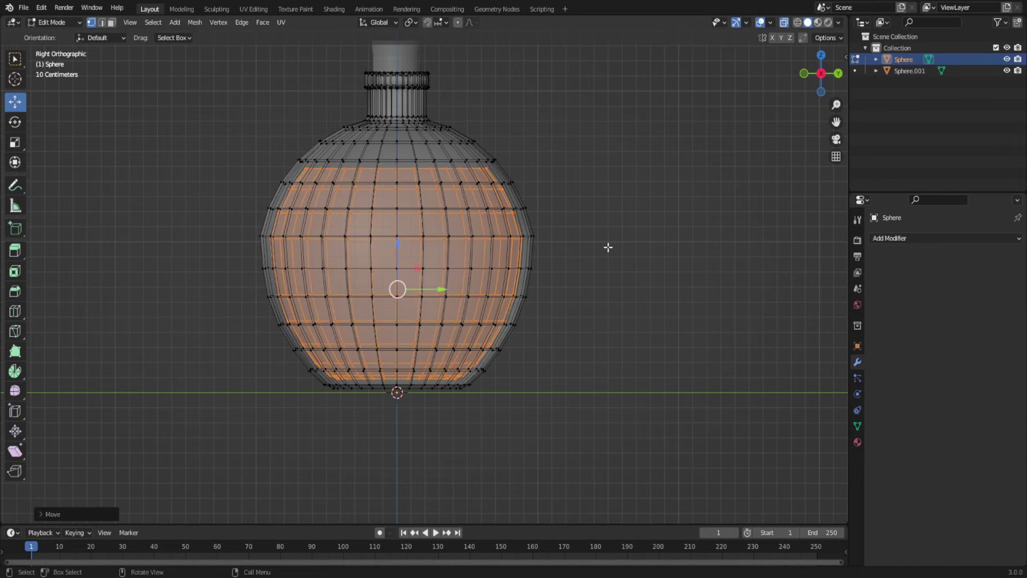
left_click(608, 246)
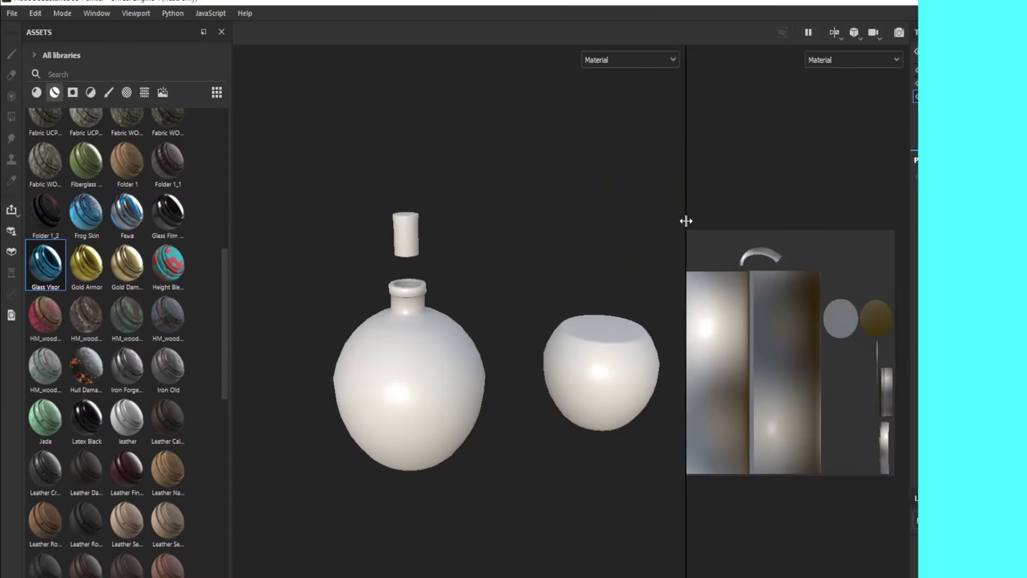
Switch to the cork's Material.002 texture set and frame the cork and bottle.
left_click(921, 84)
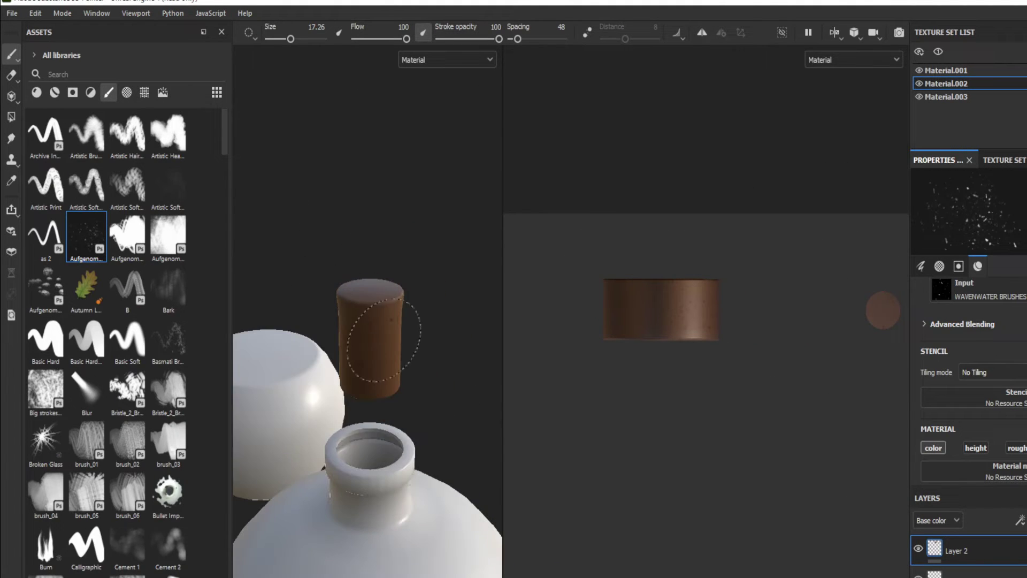
left_click_drag(300, 335, 412, 241, "alt")
scroll(963, 453, "down", 3)
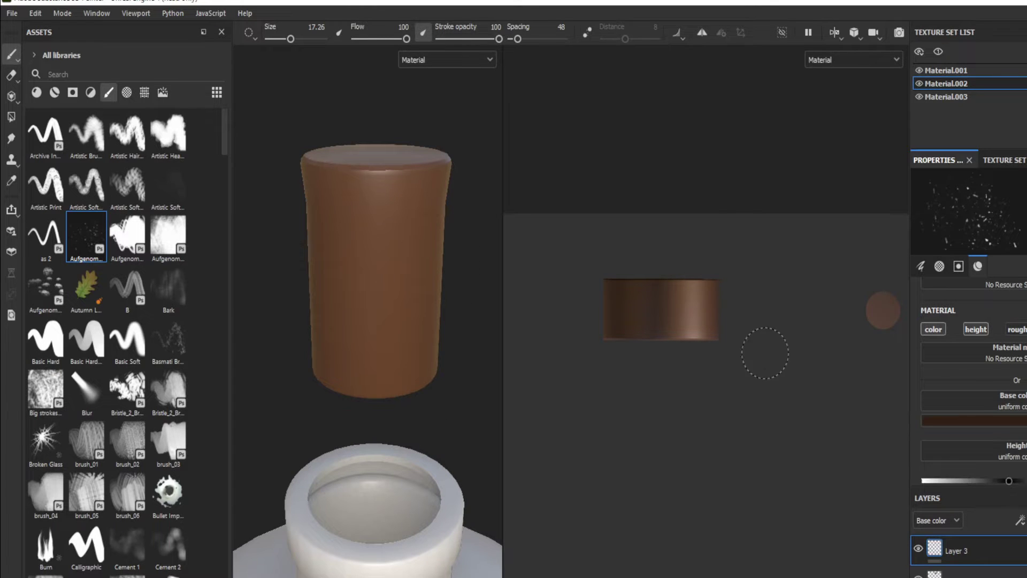
mouse_move(460, 347)
left_mouse_down("alt")
mouse_move(402, 295)
mouse_move(355, 344)
left_mouse_up("alt")
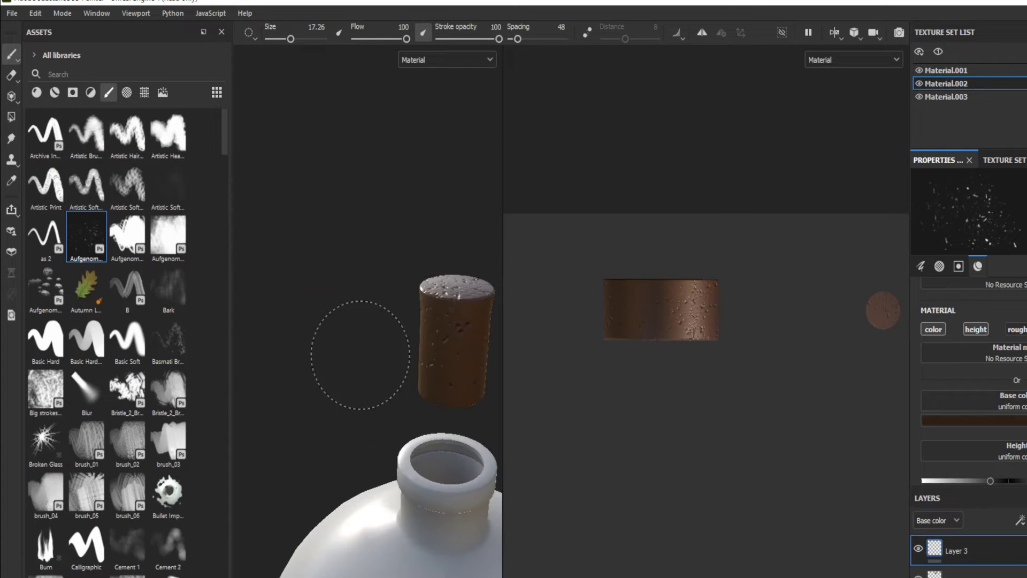
scroll(688, 348, "up", 1)
key("f")
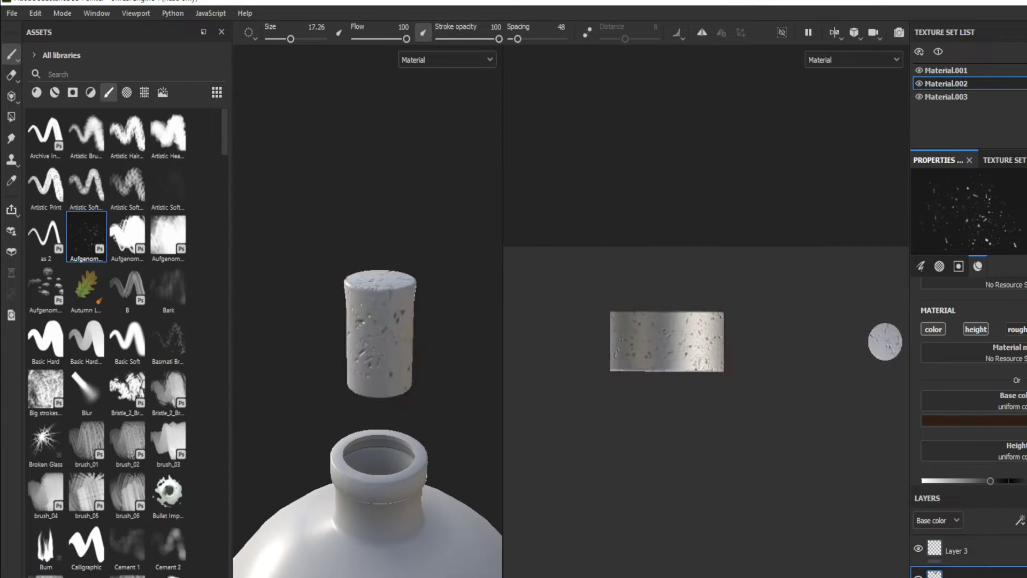
scroll(980, 334, "up", 2)
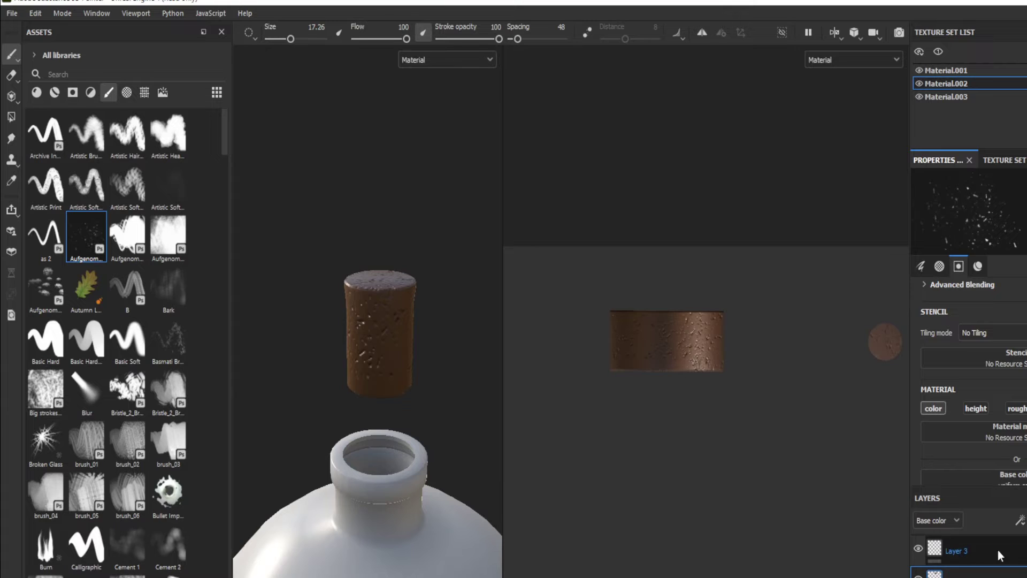
right_click_drag(320, 396, 418, 332, "alt")
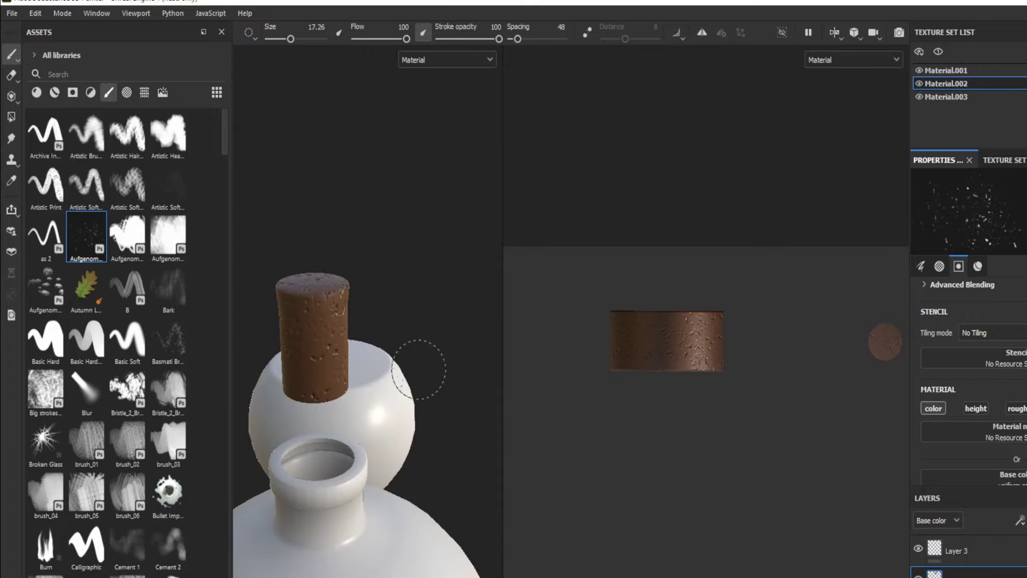
scroll(722, 328, "up", 3)
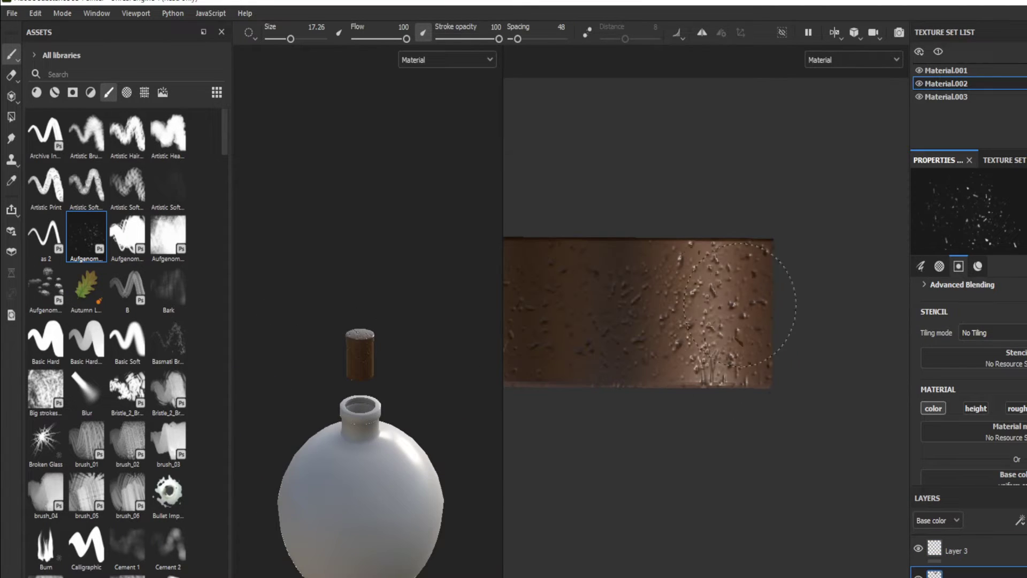
scroll(344, 374, "up", 3)
Add a new layer and try several brushes, settling on Felt Tip Smooth.
left_click(53, 131)
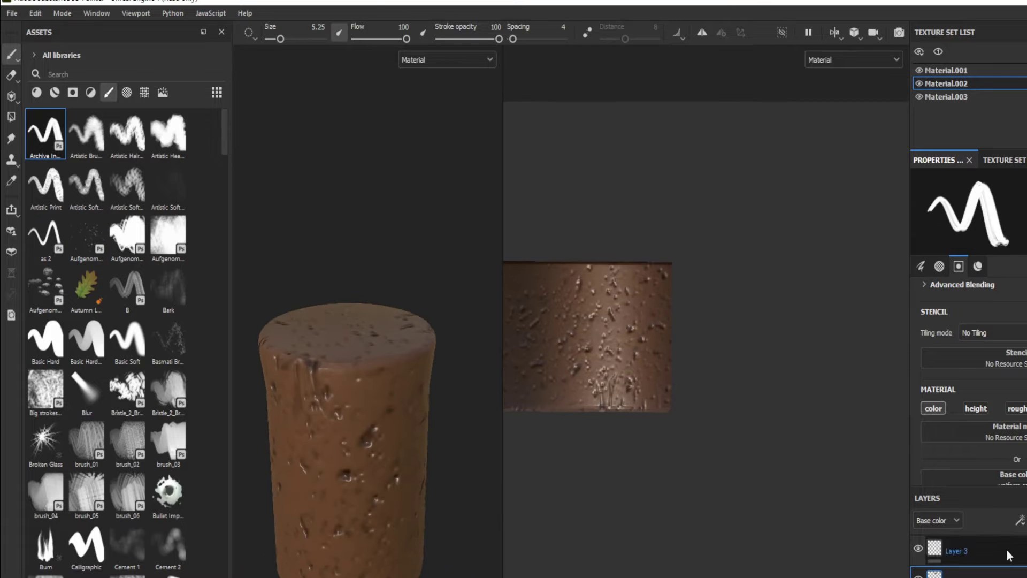
left_click(366, 445)
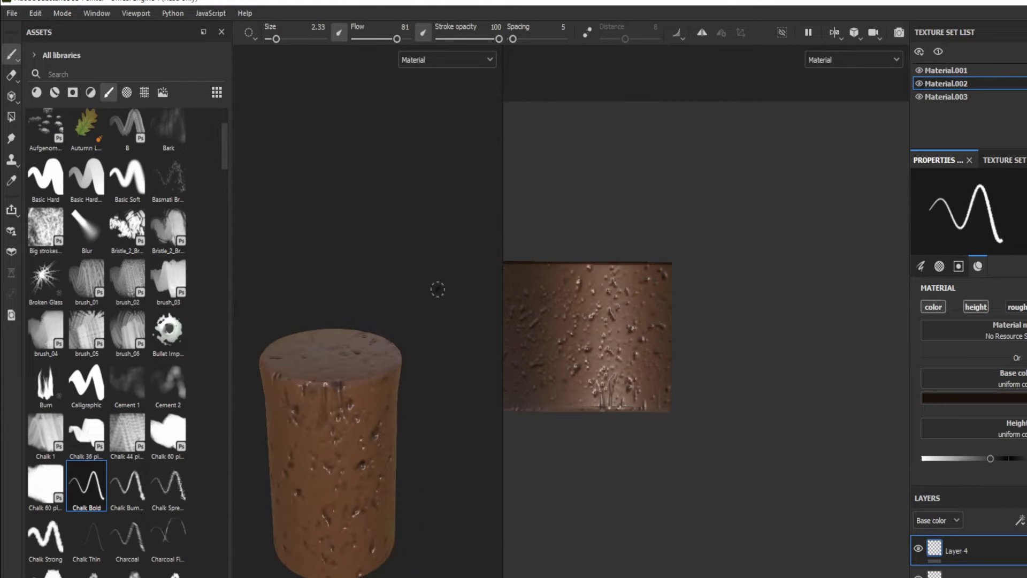
scroll(107, 348, "down", 3)
left_click(127, 324)
scroll(116, 326, "down", 6)
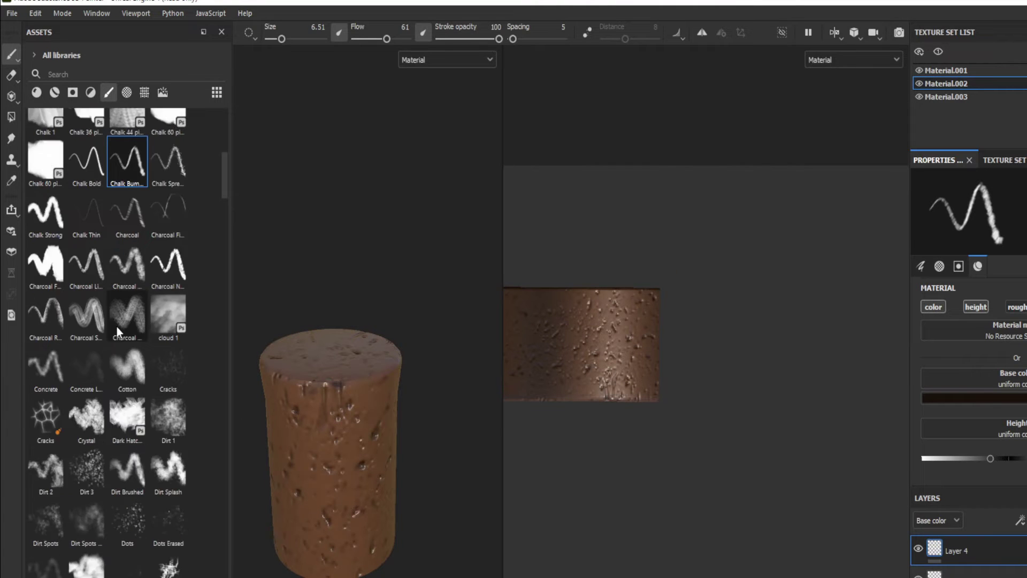
left_click(86, 461)
Paint extra dents on the cork's top and sides at brush size 0.1.
scroll(370, 361, "up", 3)
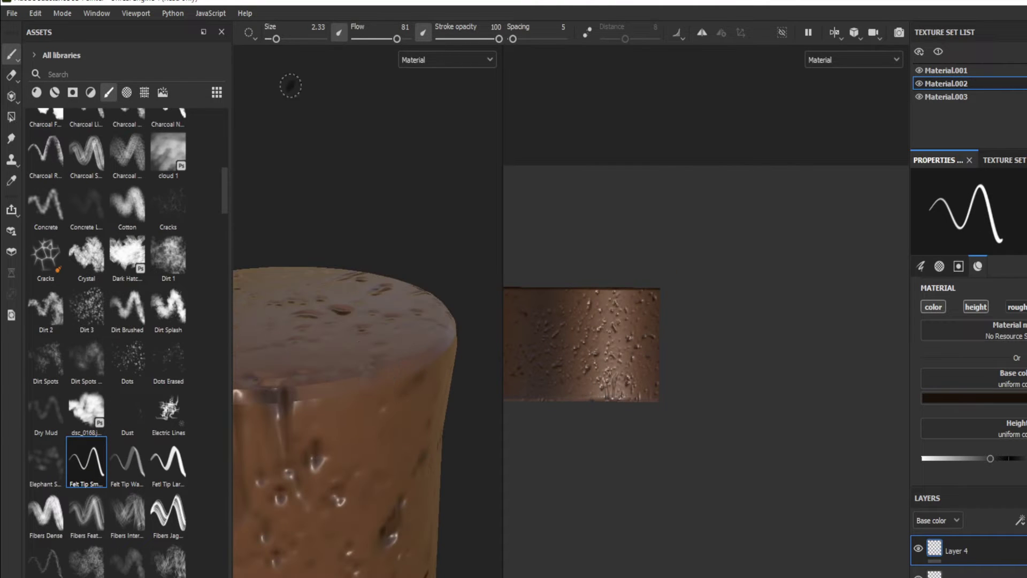
scroll(393, 430, "down", 3)
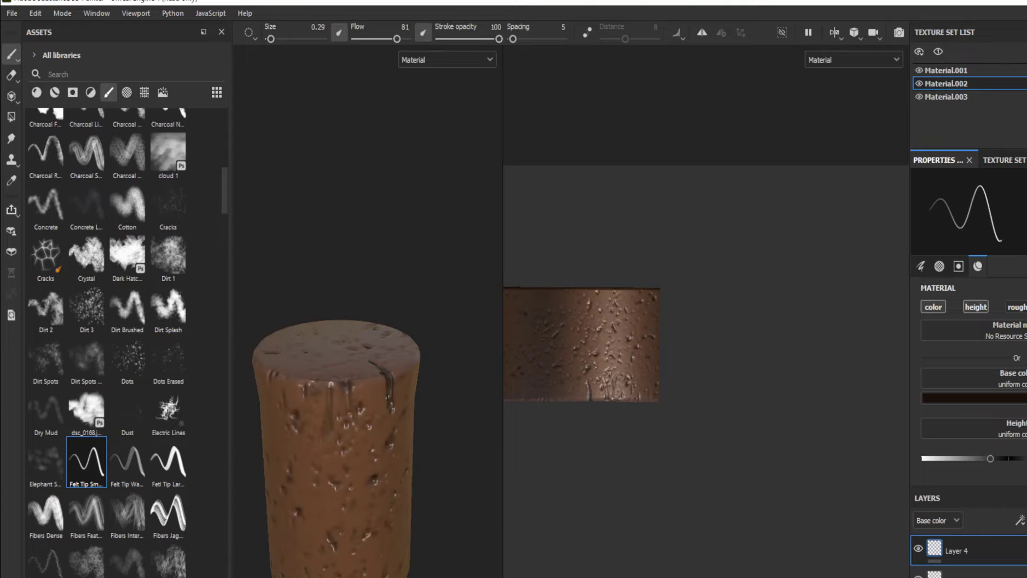
scroll(340, 303, "down", 2)
scroll(420, 364, "up", 4)
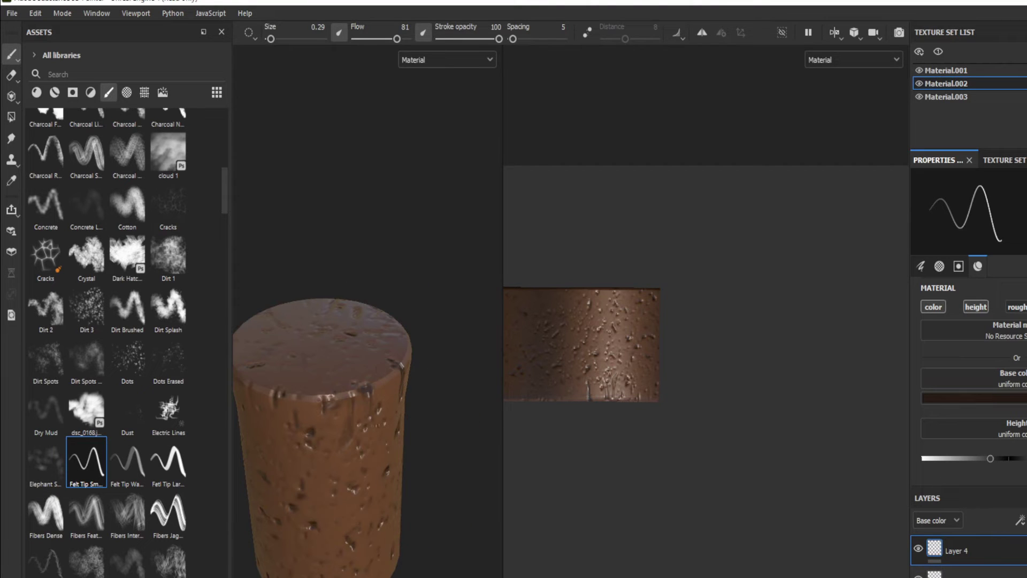
scroll(372, 372, "down", 2)
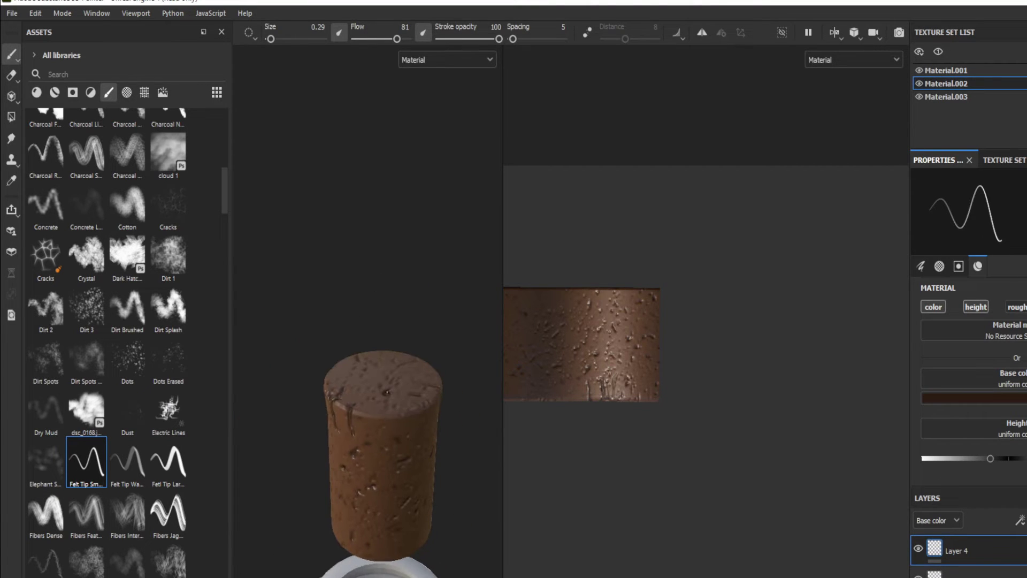
scroll(682, 389, "up", 2)
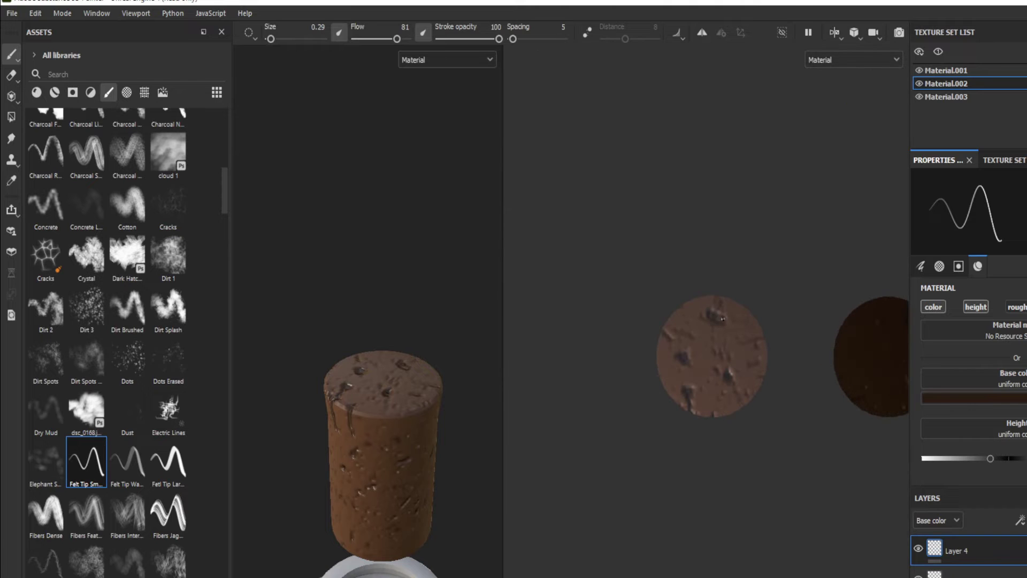
mouse_move(380, 318)
left_mouse_down("alt")
mouse_move(381, 364)
mouse_move(372, 331)
left_mouse_up("alt")
left_click_drag(373, 372, 385, 372, "alt")
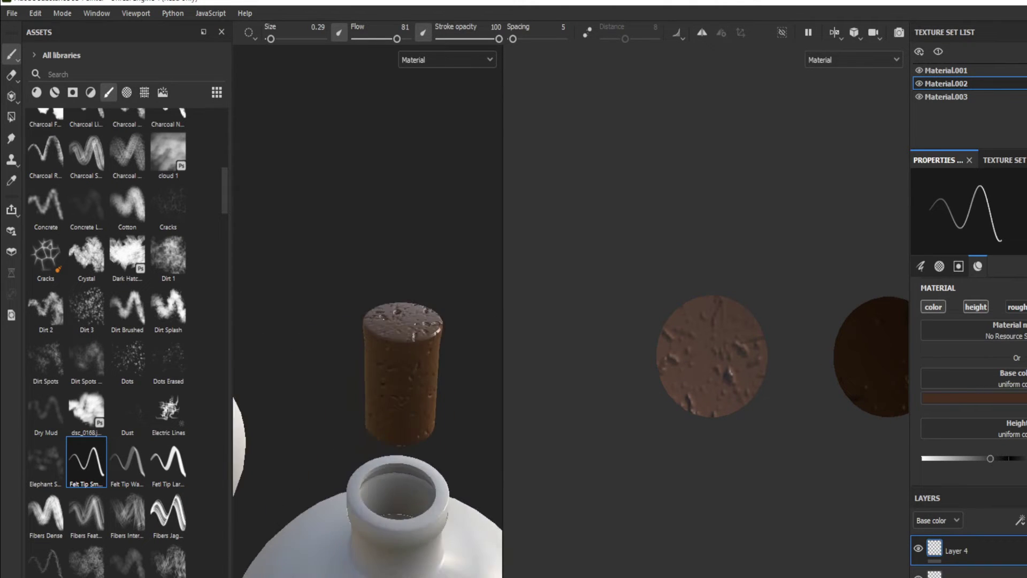
scroll(372, 372, "up", 3)
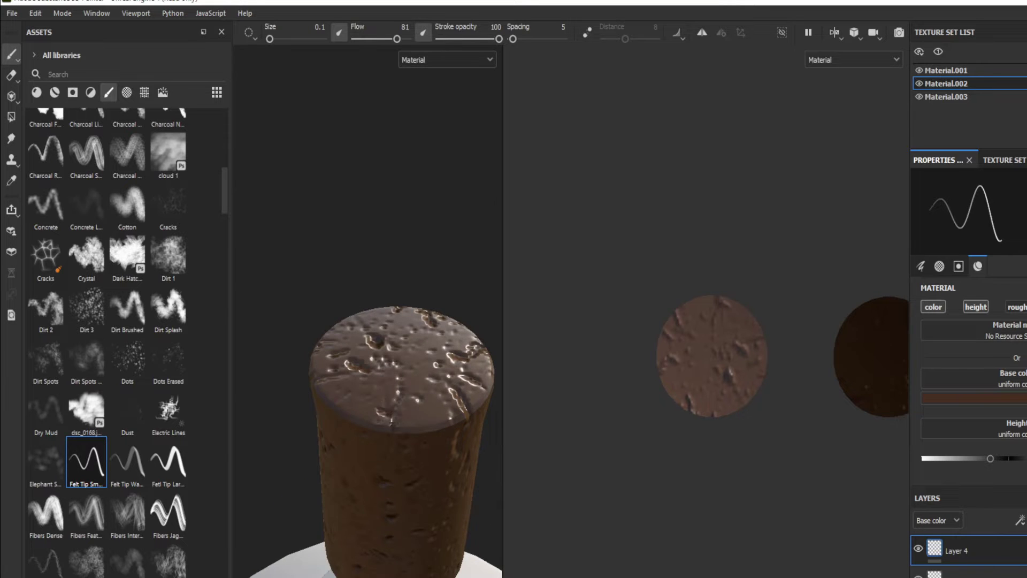
scroll(399, 374, "down", 3)
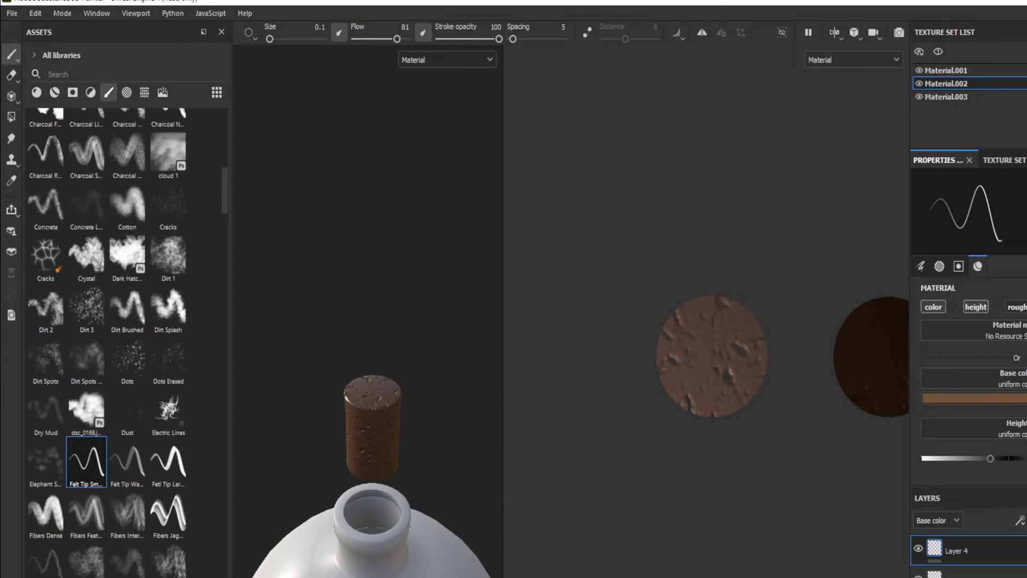
scroll(442, 433, "up", 2)
Orbit around the cork to frame its top and side.
scroll(607, 394, "up", 2)
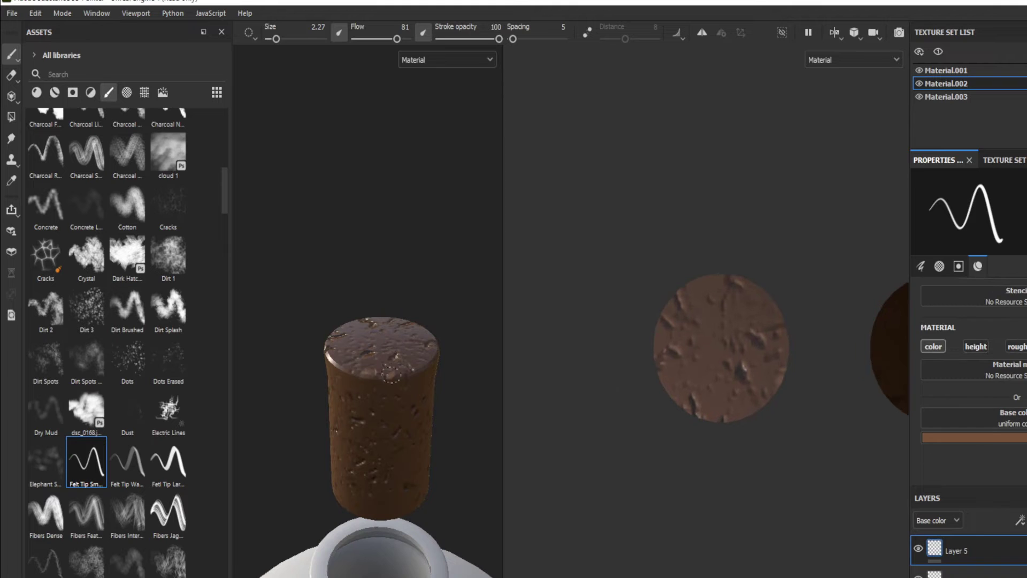
middle_click_drag(422, 353, 433, 328)
left_click_drag(432, 328, 406, 369, "alt")
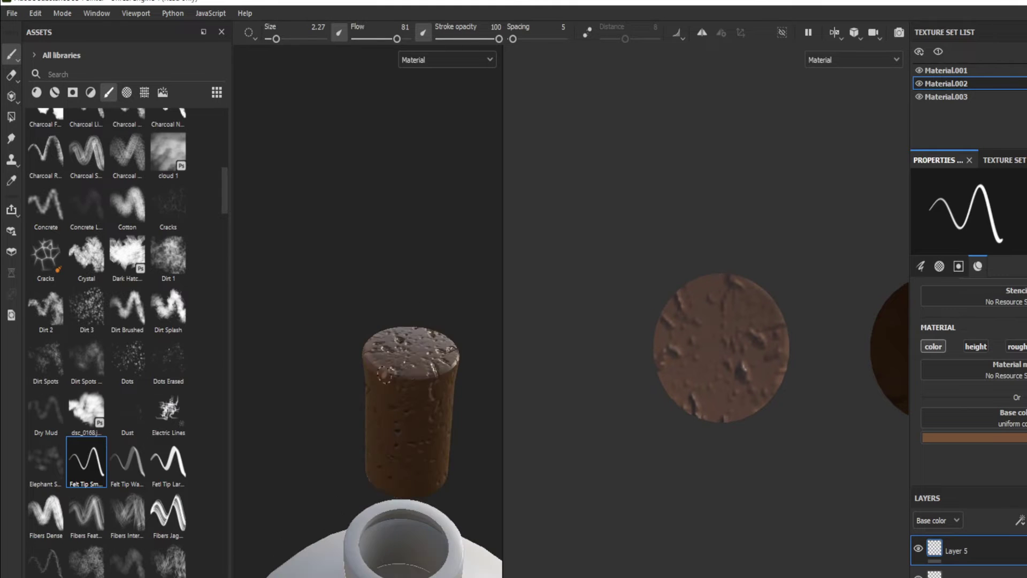
left_click_drag(306, 401, 343, 374, "alt")
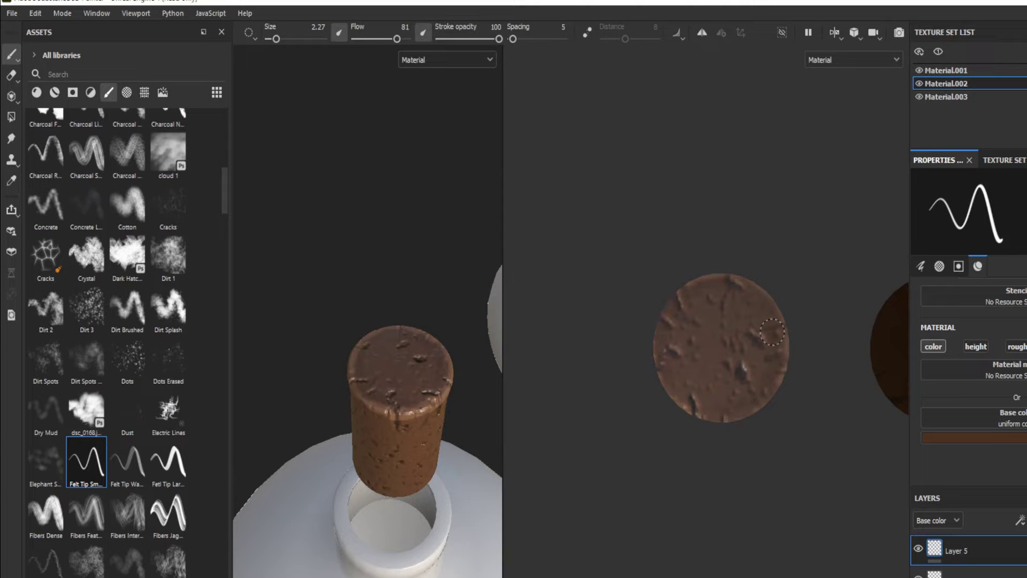
mouse_move(330, 301)
left_mouse_down("alt")
mouse_move(355, 218)
mouse_move(343, 191)
left_mouse_up("alt")
left_click_drag(429, 513, 451, 485, "alt")
scroll(518, 426, "down", 3)
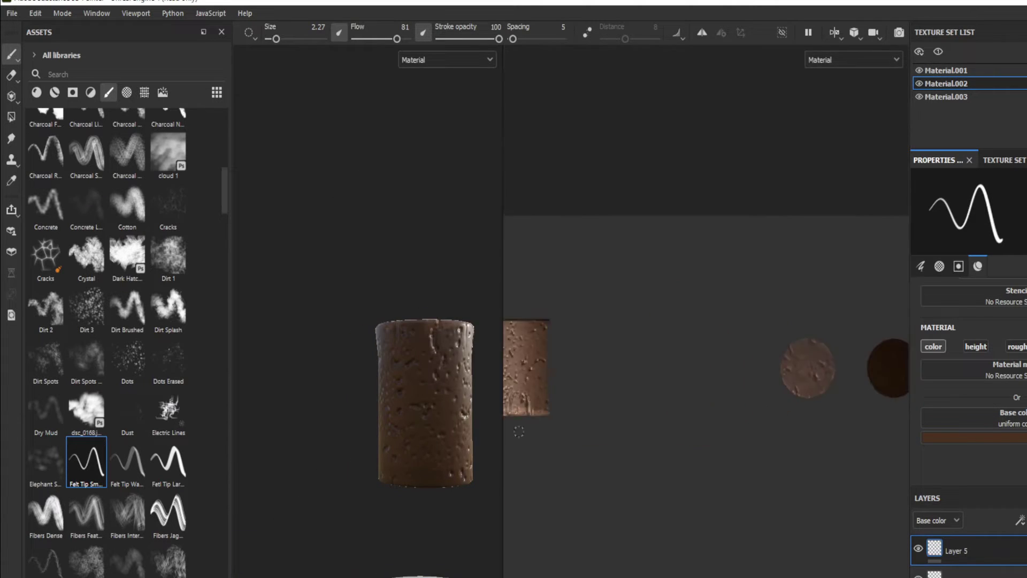
scroll(756, 356, "up", 3)
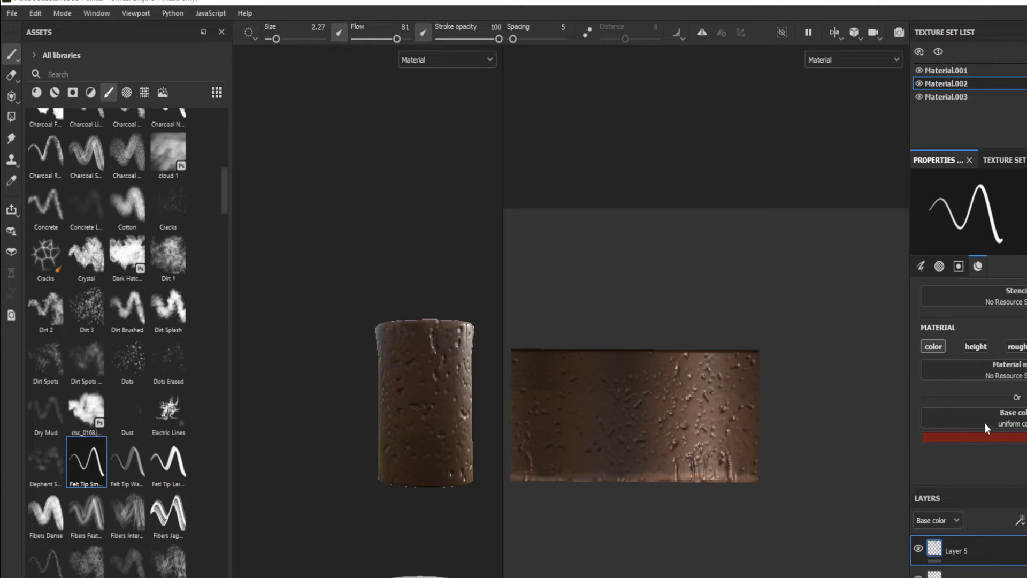
Paint reddish dirt spots across the cork's side with the Dirt Spots brush.
left_click(87, 359)
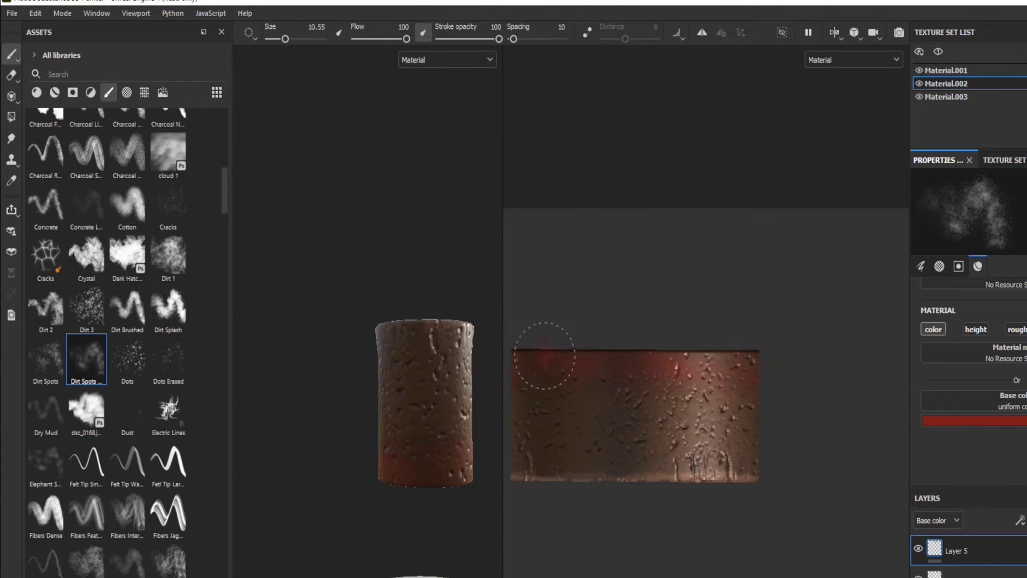
mouse_move(460, 359)
left_mouse_down("alt")
mouse_move(422, 369)
mouse_move(376, 310)
left_mouse_up("alt")
scroll(376, 310, "down", 2)
scroll(369, 374, "up", 5)
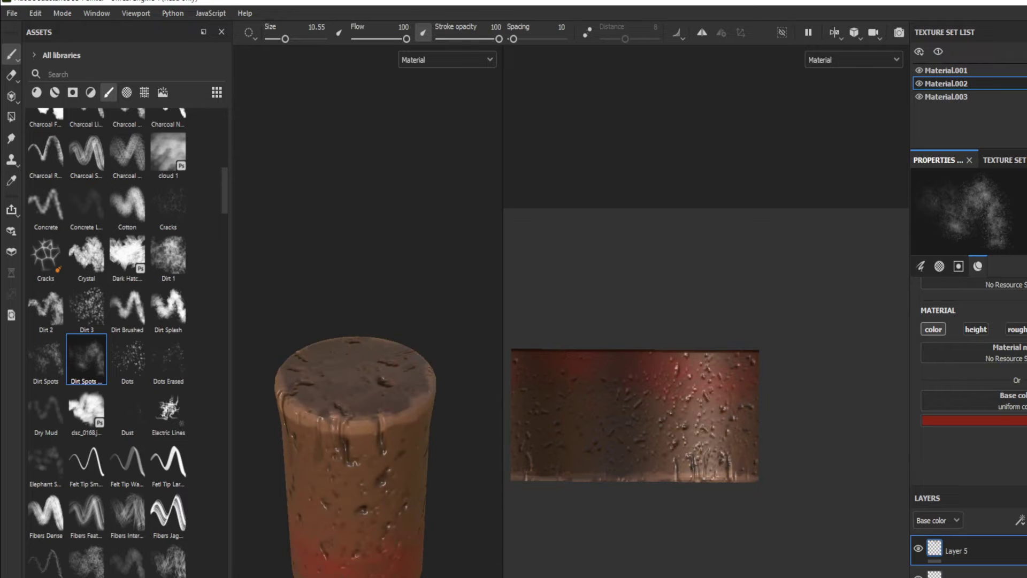
scroll(390, 362, "down", 3)
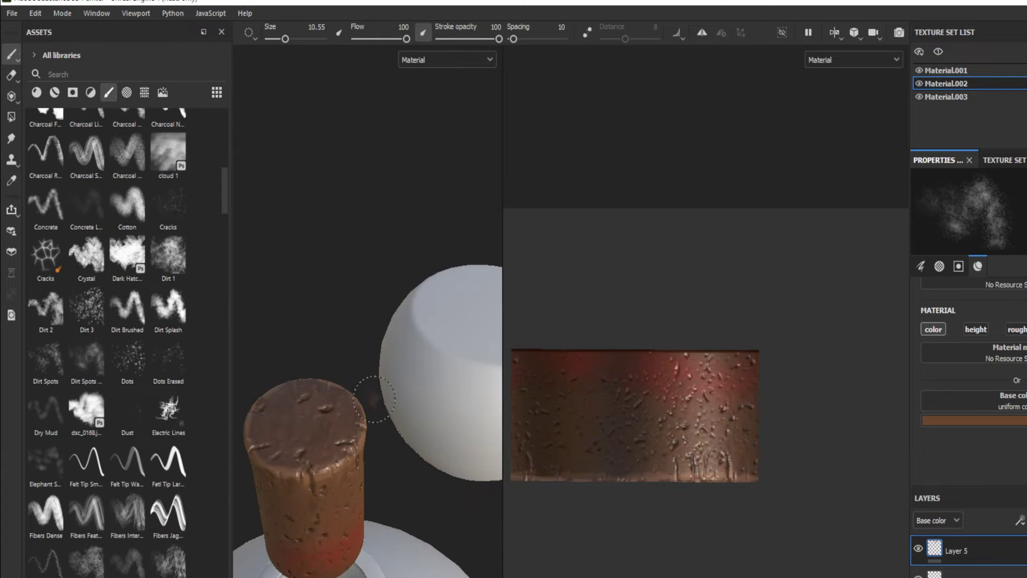
left_click_drag(374, 398, 440, 360, "alt")
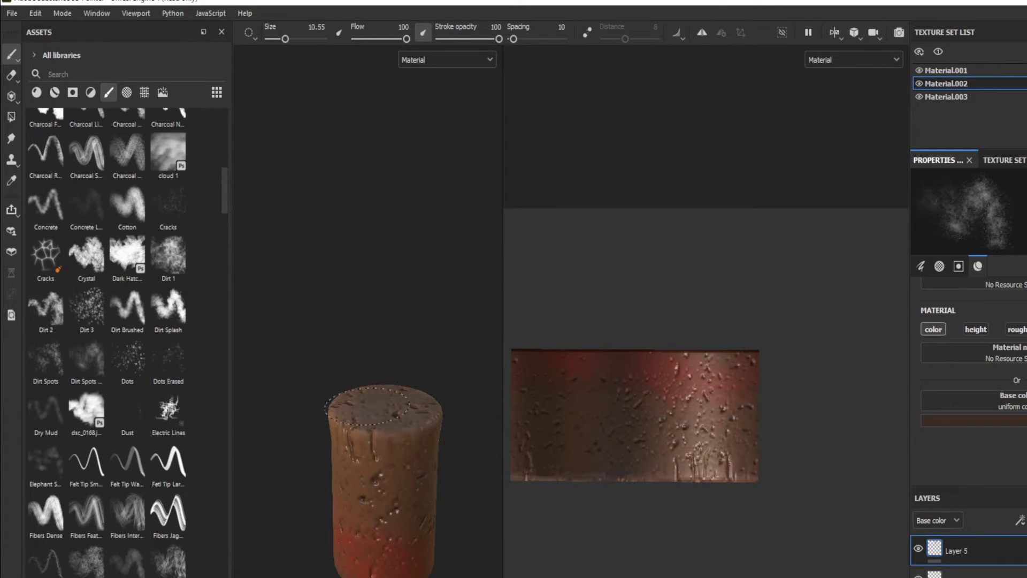
mouse_move(368, 405)
left_mouse_down("alt")
mouse_move(298, 390)
mouse_move(364, 396)
left_mouse_up("alt")
mouse_move(364, 396)
middle_mouse_down("alt")
mouse_move(289, 471)
mouse_move(332, 497)
middle_mouse_up("alt")
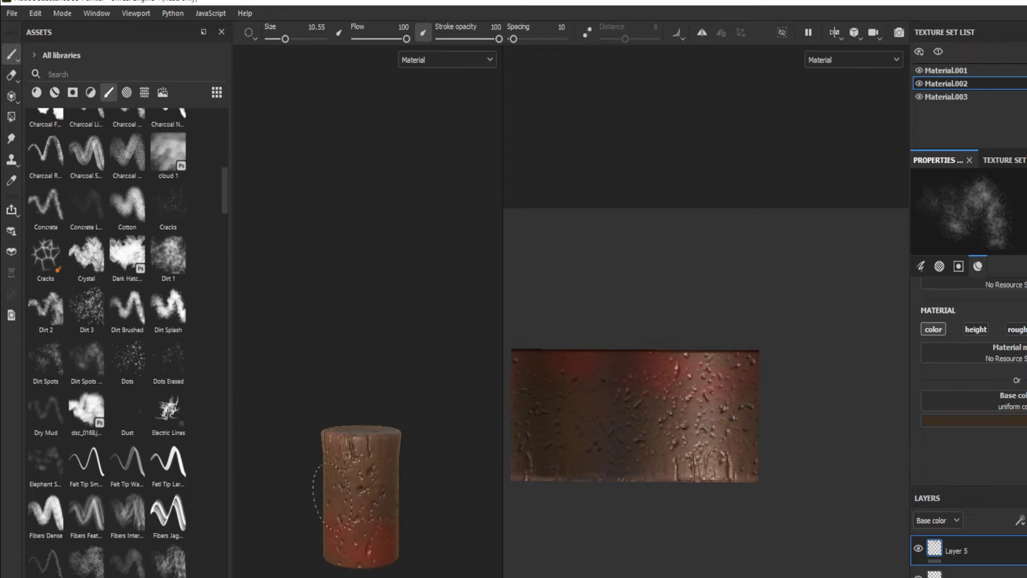
scroll(374, 428, "down", 3)
scroll(915, 446, "up", 2)
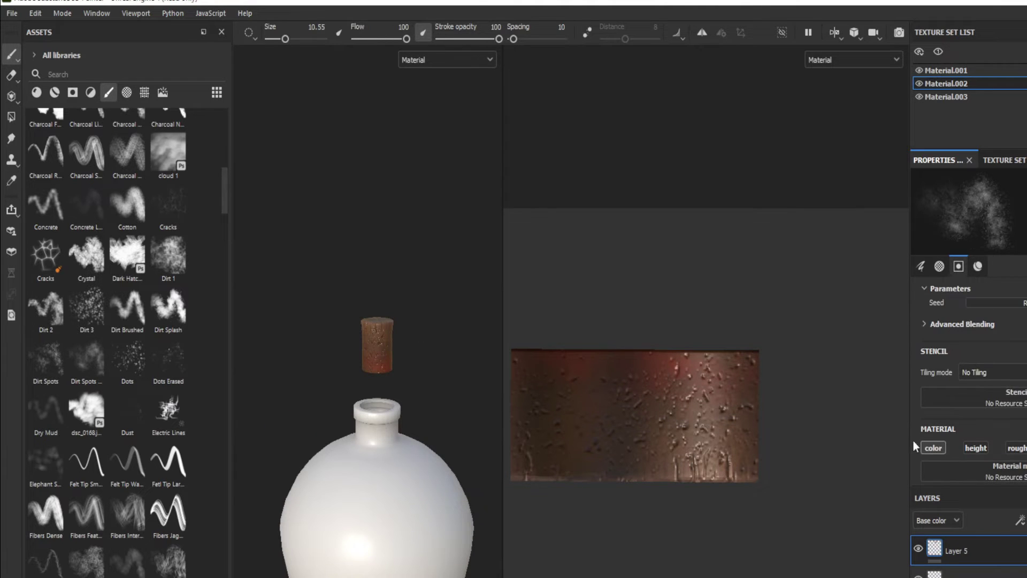
Try environment maps like Over Clouds, settling on Glazed Patio lighting.
left_click(162, 92)
left_click(168, 236)
scroll(337, 287, "up", 5)
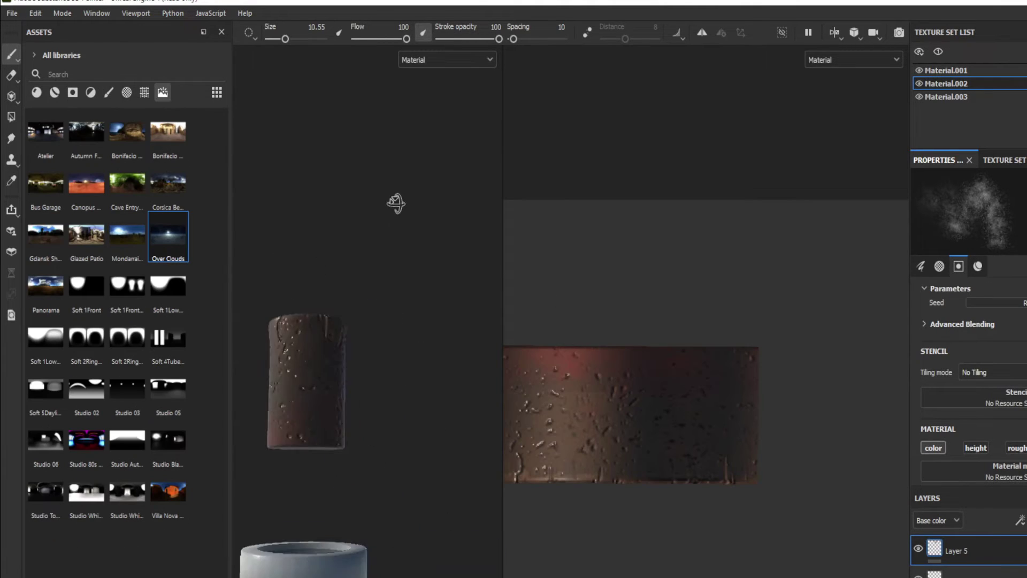
left_click_drag(45, 184, 246, 329)
scroll(321, 305, "down", 5)
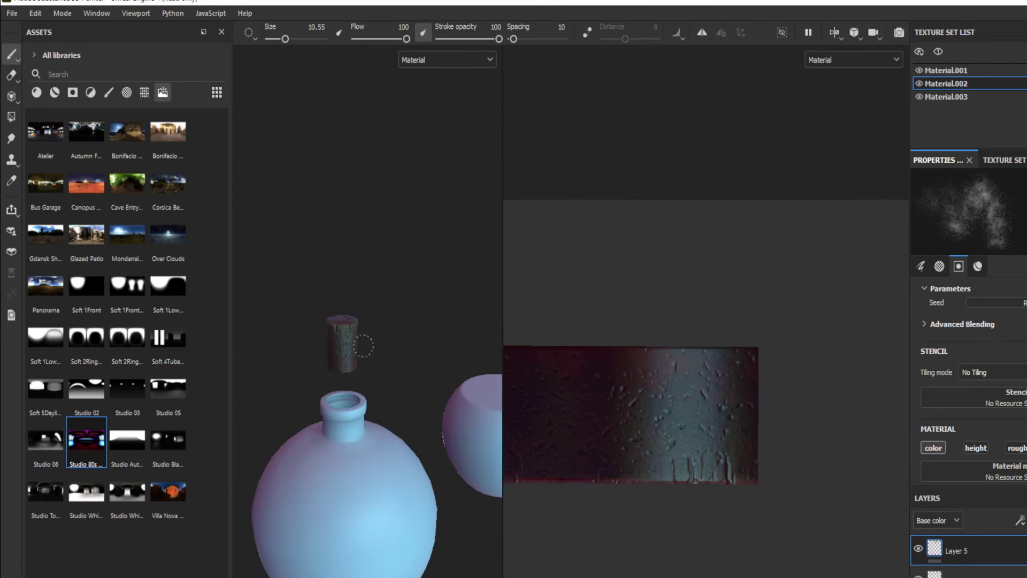
left_click_drag(86, 235, 295, 280)
Bring the liquid shape into view and switch to the Material.001 texture set.
scroll(346, 302, "up", 5)
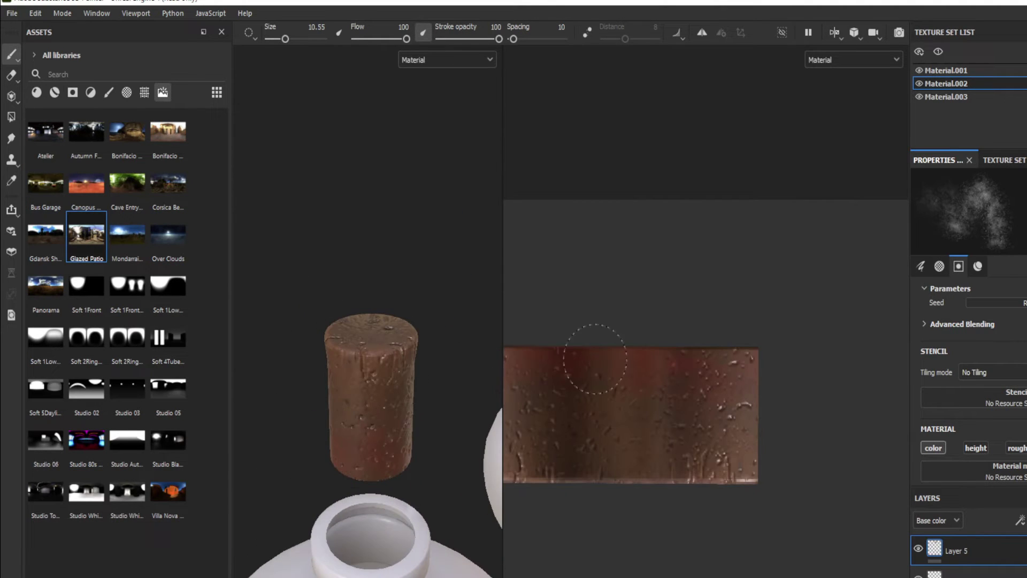
scroll(595, 358, "down", 3)
scroll(396, 229, "down", 5)
left_click_drag(408, 294, 320, 247, "alt")
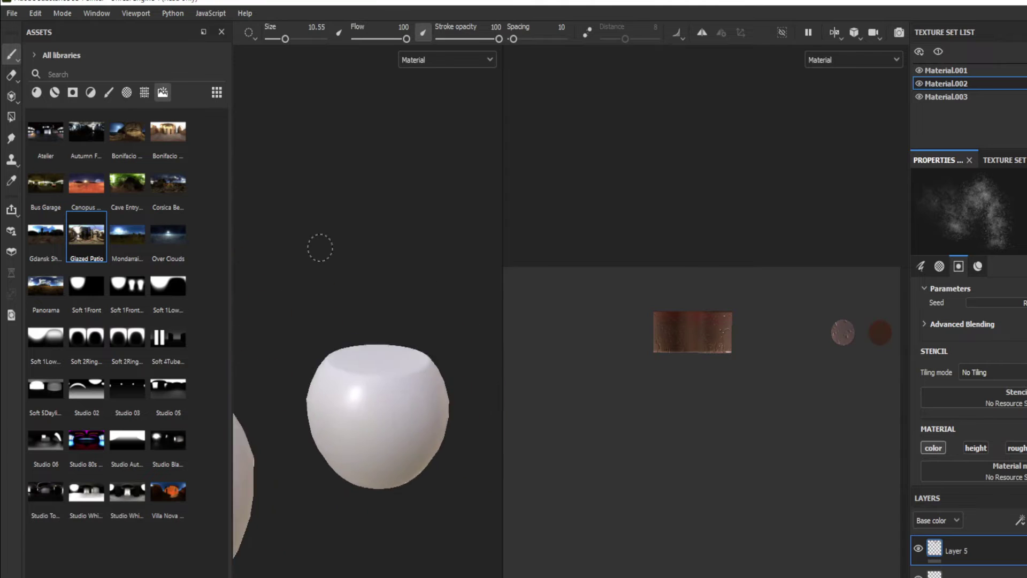
left_click(944, 70)
Apply the red Aluminium material to the liquid shape.
left_click_drag(503, 259, 647, 292)
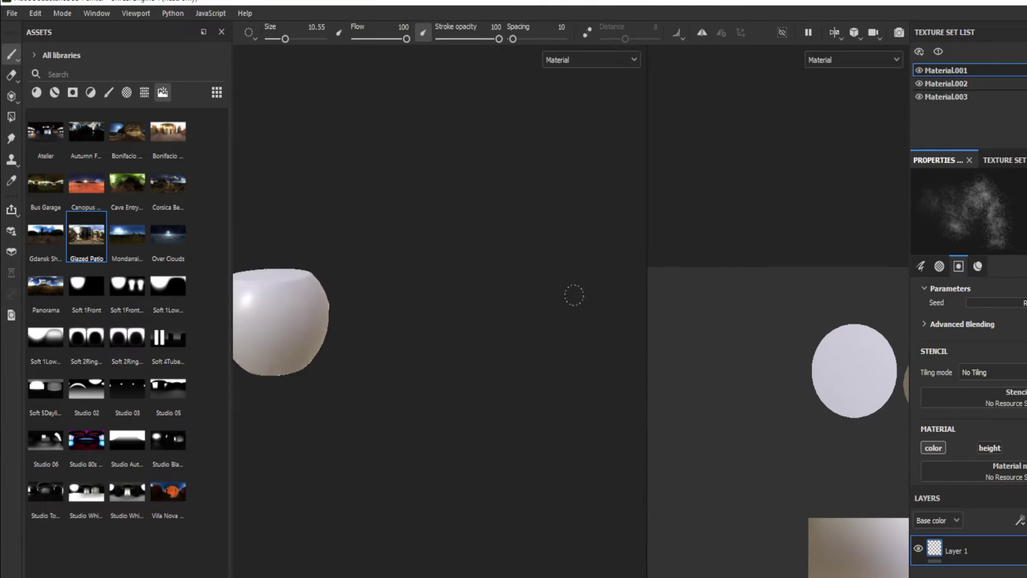
left_click(55, 92)
left_click_drag(45, 132, 523, 374)
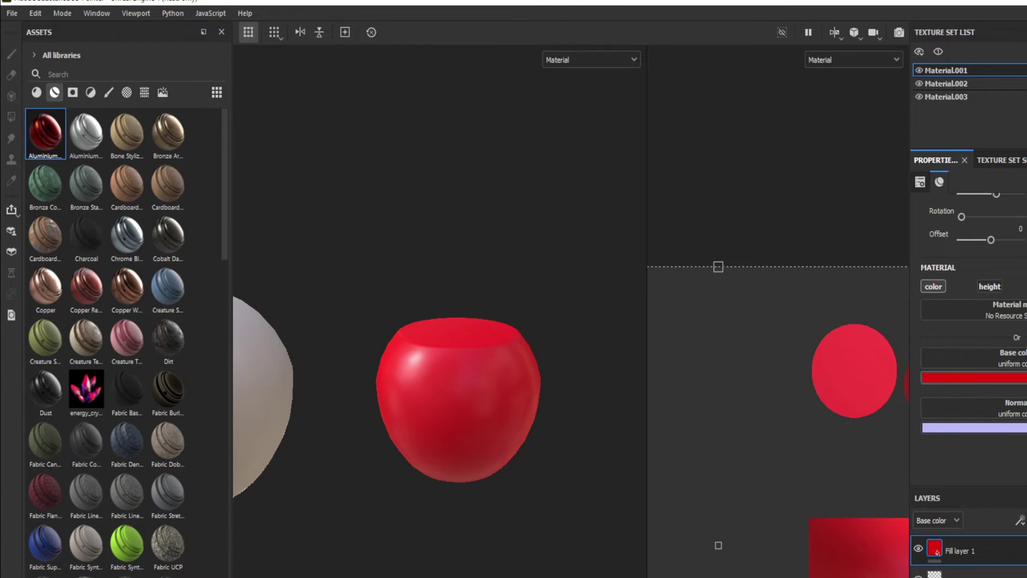
Cover the liquid shape in pink with a large Basic Hard brush.
left_click(107, 94)
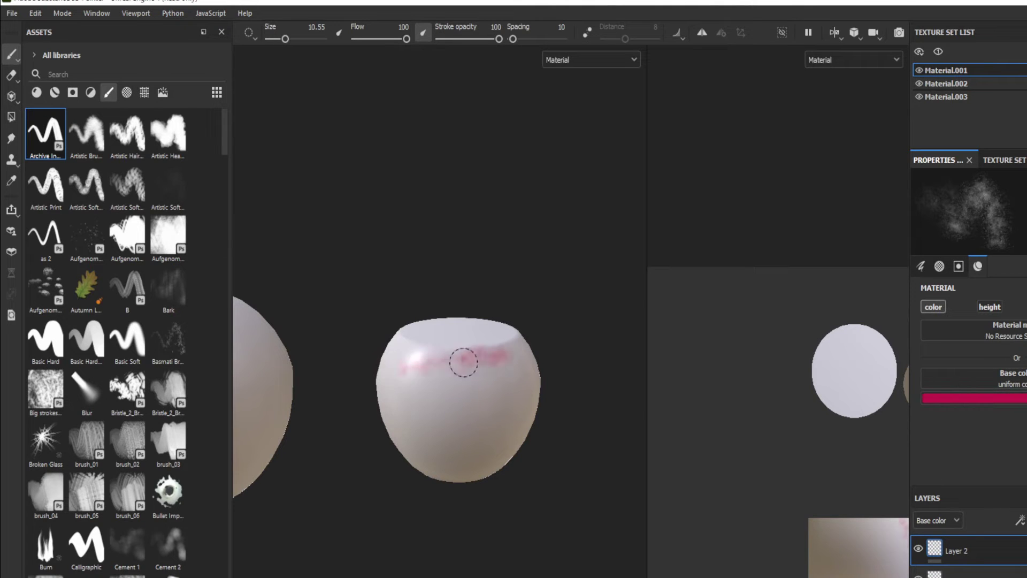
scroll(724, 415, "down", 3)
middle_click_drag(724, 415, 708, 289)
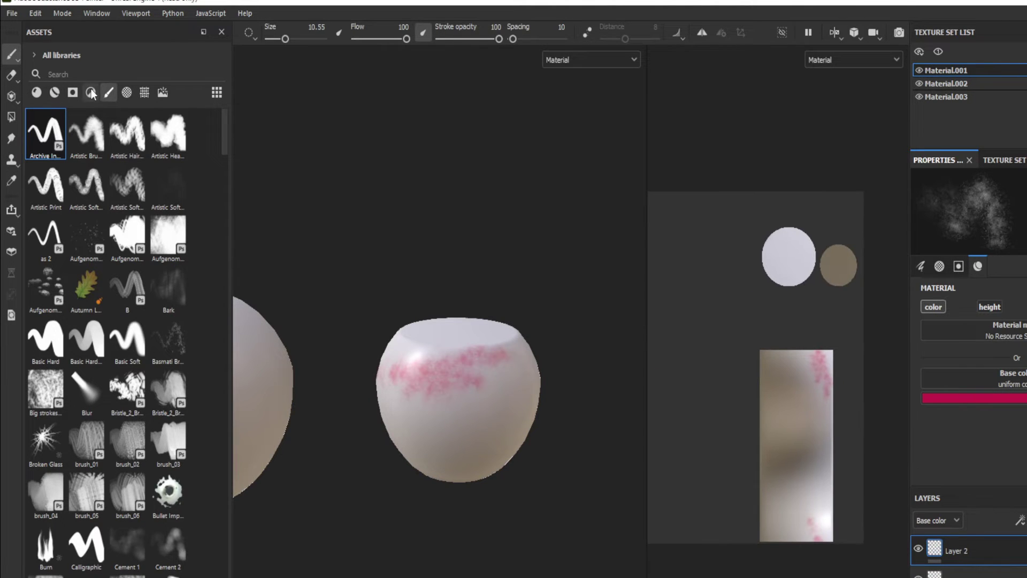
left_click(11, 159)
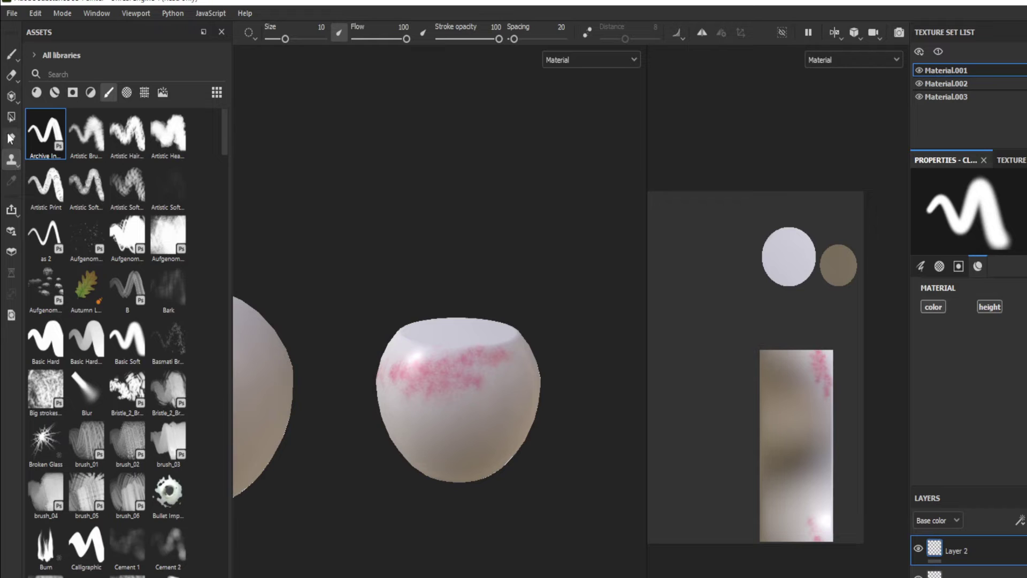
left_click(11, 53)
left_click(46, 339)
mouse_move(390, 353)
left_mouse_down()
mouse_move(530, 369)
mouse_move(417, 422)
left_mouse_up()
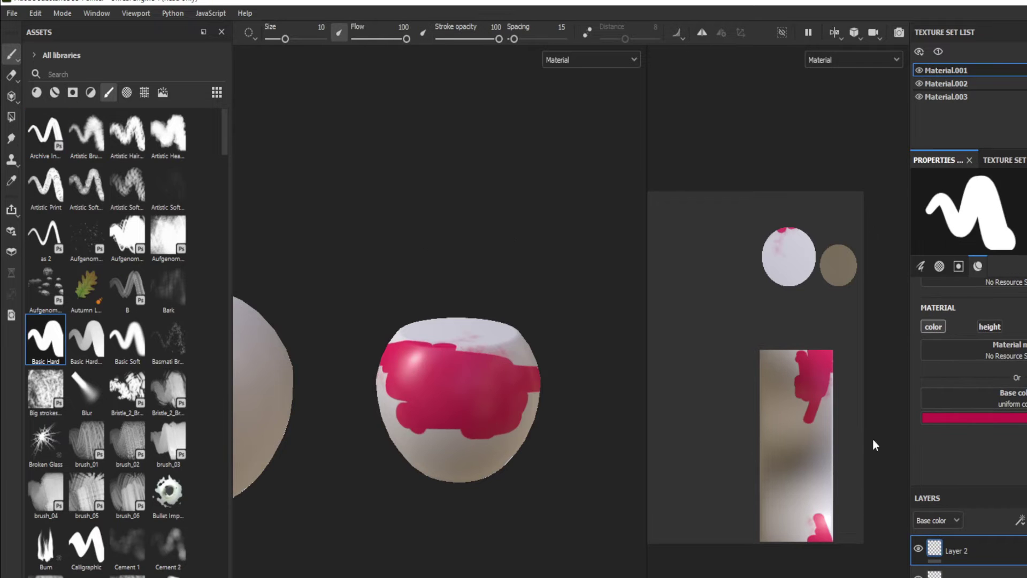
left_click_drag(875, 445, 824, 440)
Dab darker mottled patches with a cloudy textured brush and smudge them.
scroll(968, 428, "up", 3)
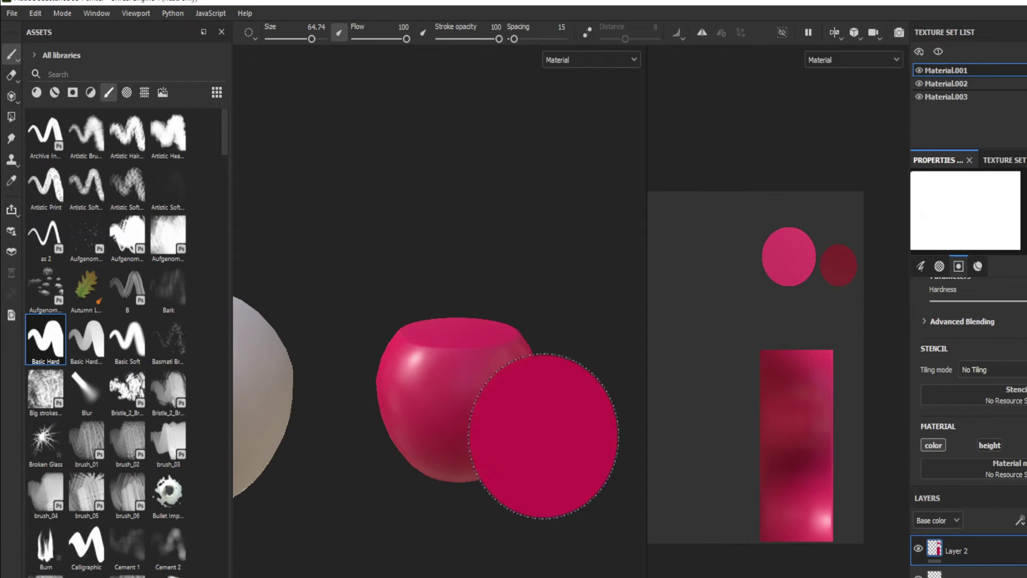
scroll(94, 393, "down", 10)
scroll(93, 392, "down", 6)
left_click(168, 446)
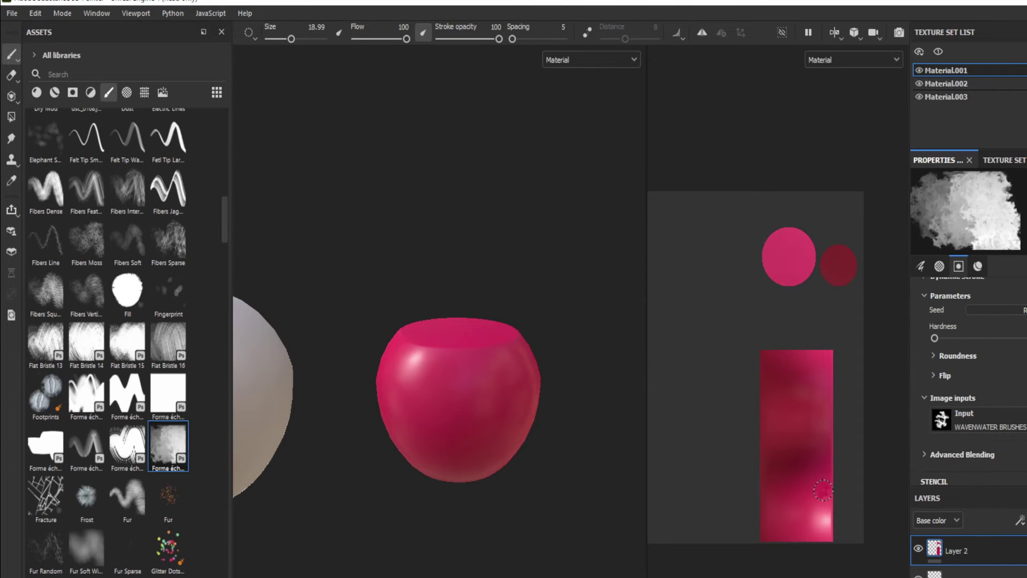
scroll(1018, 441, "down", 5)
mouse_move(376, 467)
left_mouse_down("alt")
mouse_move(550, 500)
mouse_move(447, 444)
left_mouse_up("alt")
key("alt+q")
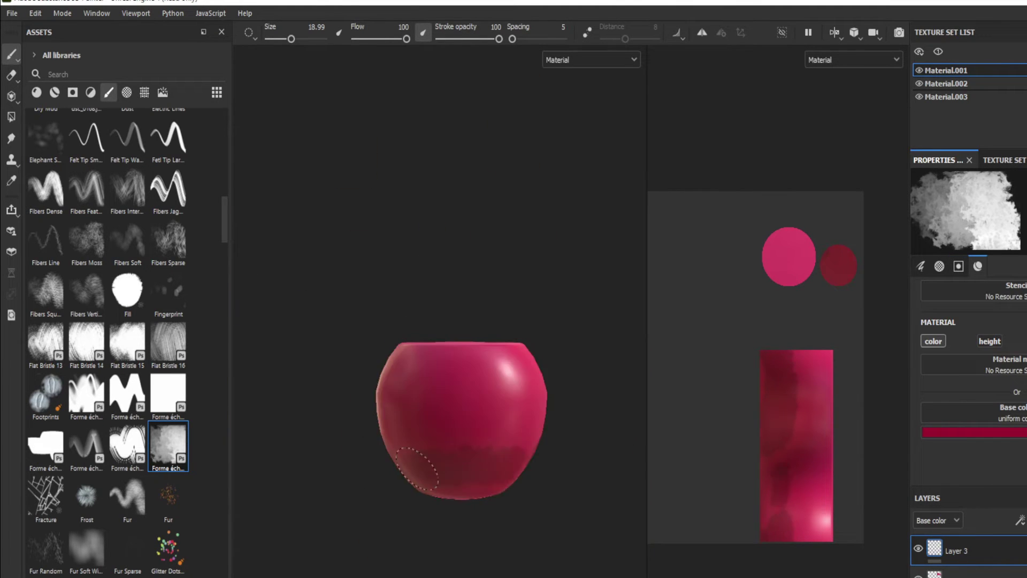
key("5")
key("alt+q")
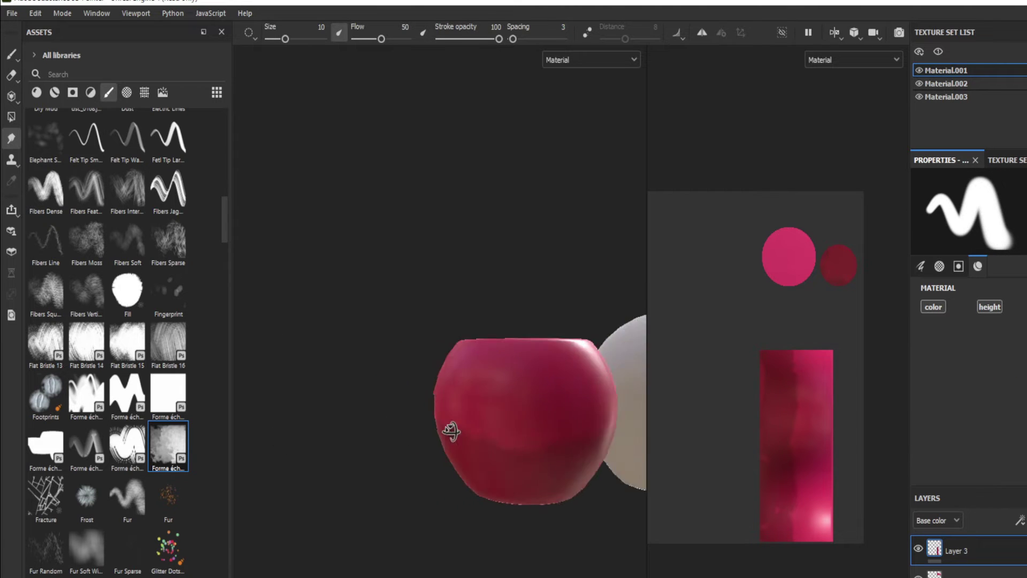
mouse_move(540, 436)
left_mouse_down("alt")
mouse_move(469, 429)
mouse_move(516, 332)
mouse_move(401, 309)
left_mouse_up("alt")
scroll(512, 335, "up", 3)
Paint light-pink patches on the liquid's top and smudge the dark patch into a swirl.
key("1")
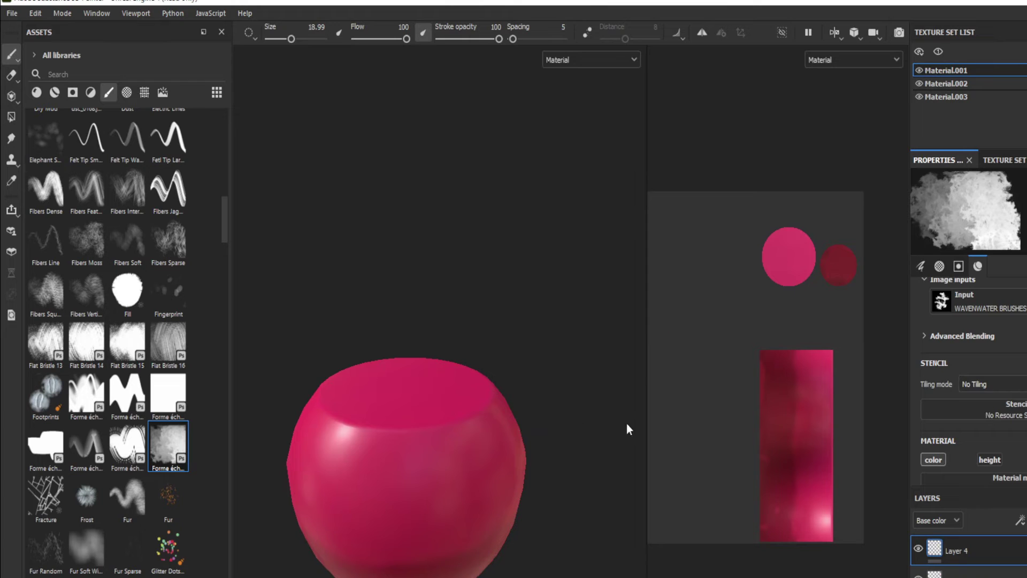
scroll(951, 380, "down", 3)
mouse_move(495, 316)
left_mouse_down("alt")
mouse_move(470, 321)
mouse_move(487, 396)
left_mouse_up("alt")
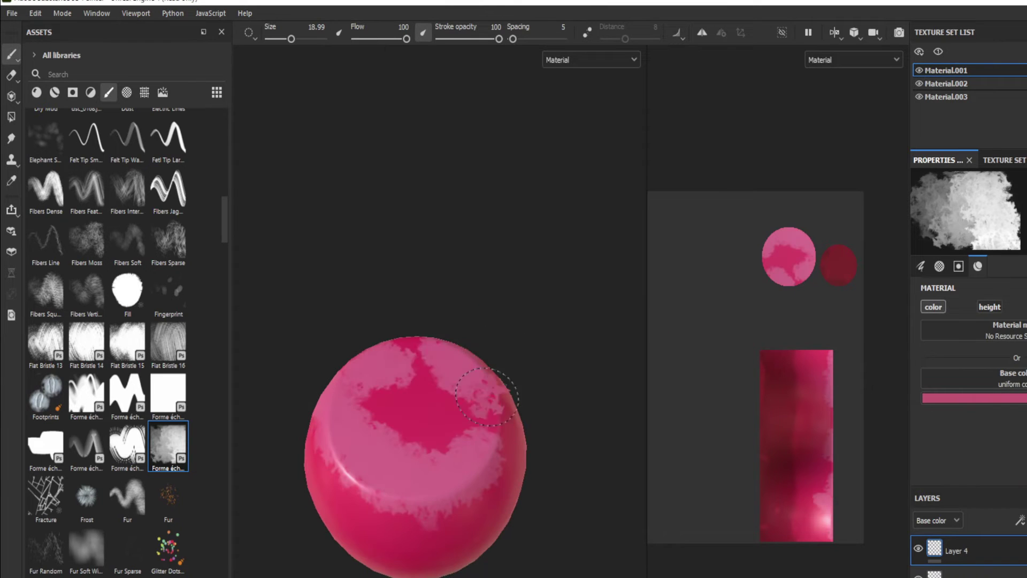
right_click_drag(486, 384, 320, 442, "ctrl")
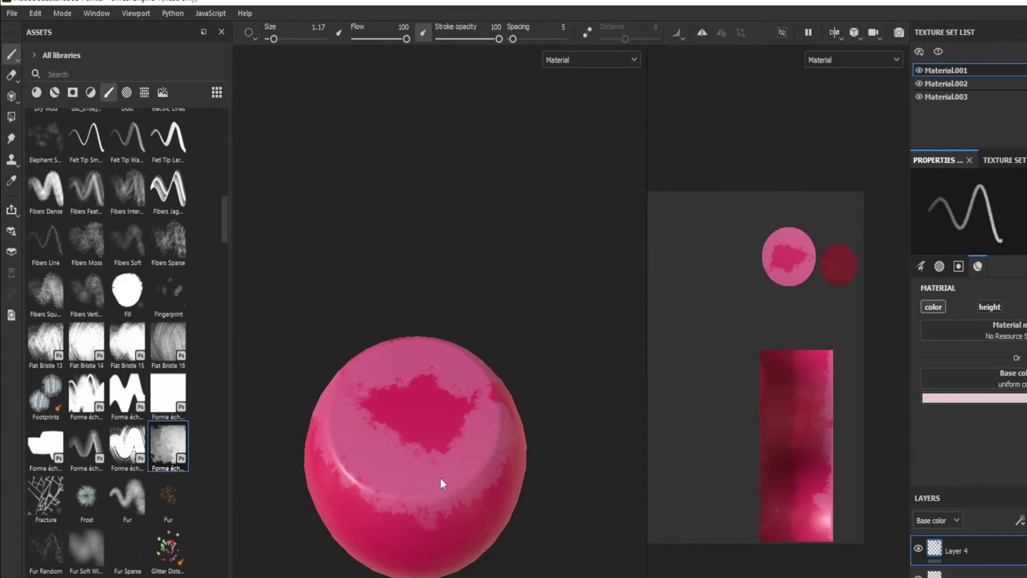
left_click_drag(431, 338, 487, 391, "alt")
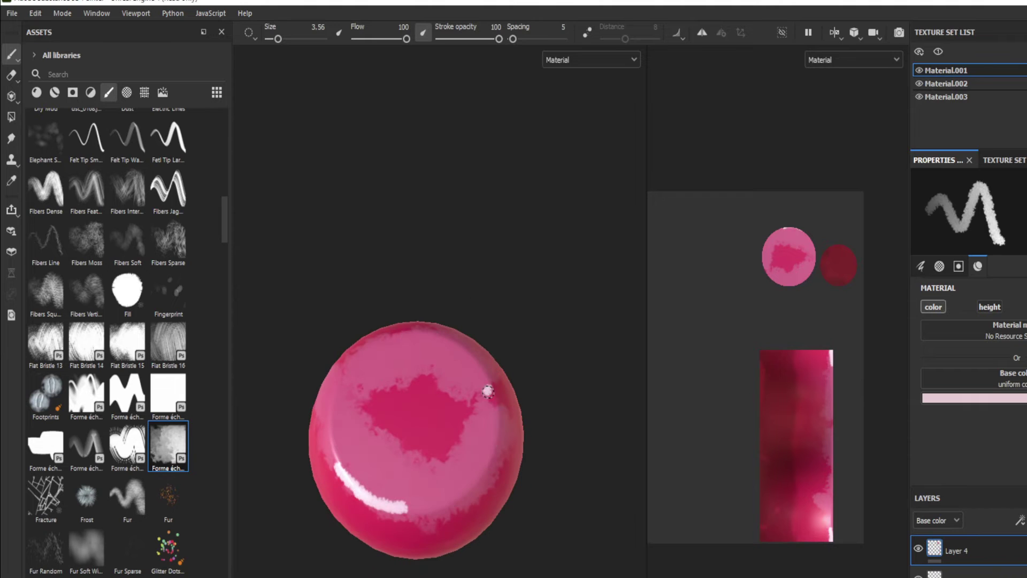
key("5")
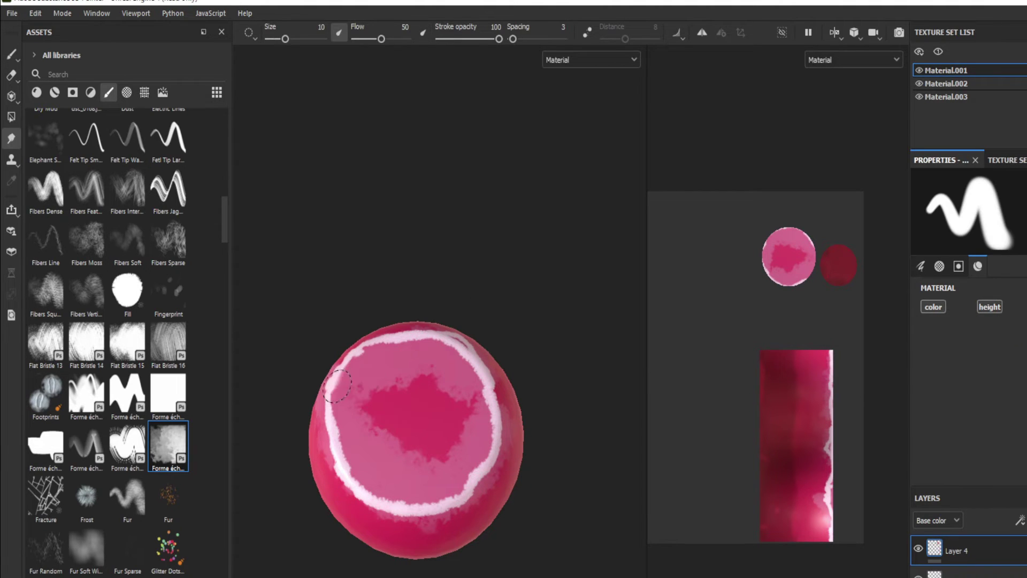
mouse_move(442, 408)
left_mouse_down()
mouse_move(395, 407)
mouse_move(439, 505)
left_mouse_up()
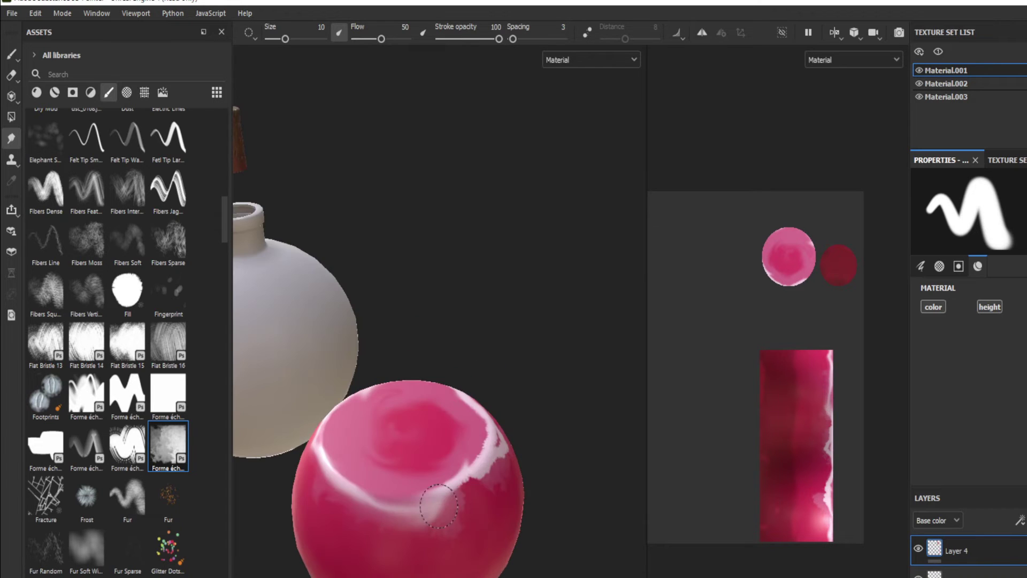
Erase the harsh white highlight streak across the liquid.
left_click_drag(470, 454, 456, 461, "alt")
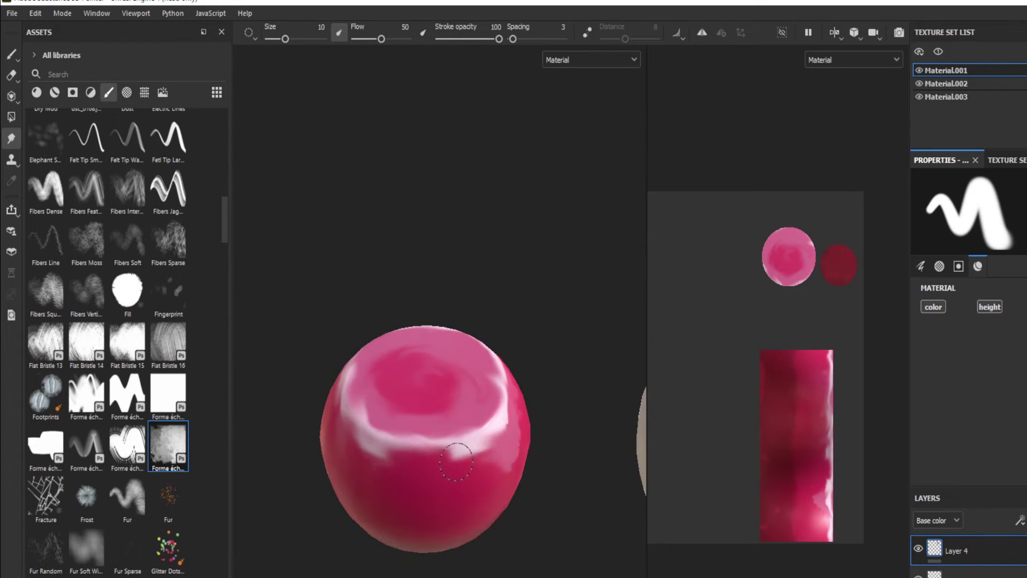
key("2")
mouse_move(268, 176)
left_mouse_down("alt")
mouse_move(390, 268)
mouse_move(364, 435)
left_mouse_up("alt")
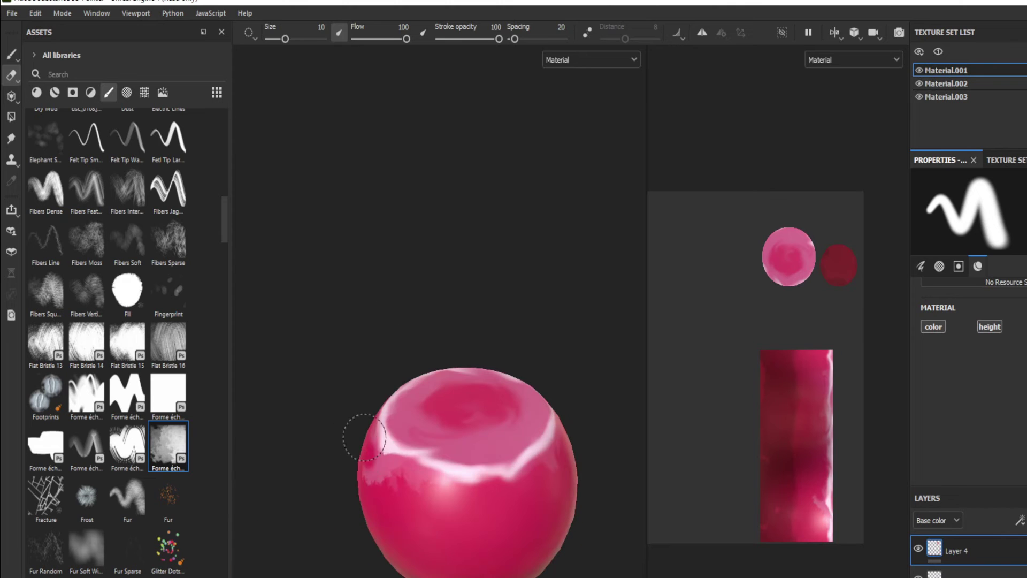
scroll(140, 330, "down", 5)
left_click(168, 361)
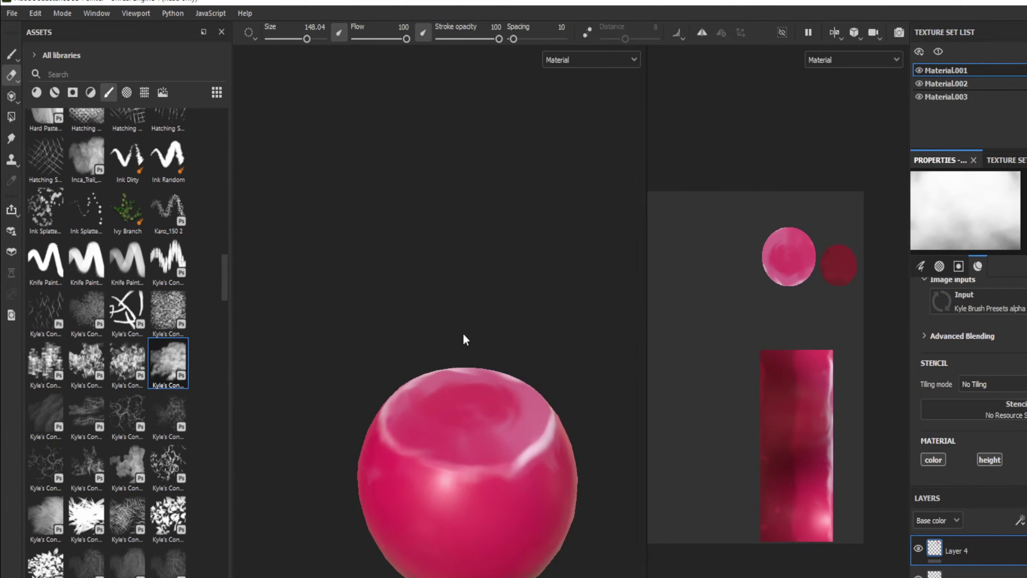
Paint grainy pink mottling on Layer 4 with the Kyle's Concept brush, flow lowered to 25 then 10.
left_click(12, 54)
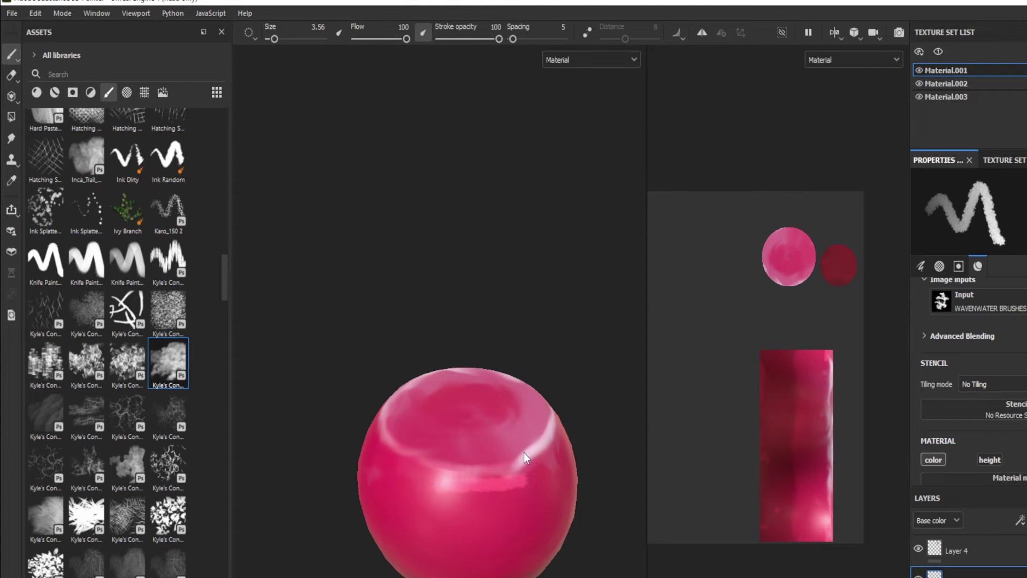
mouse_move(438, 513)
left_mouse_down()
mouse_move(522, 505)
mouse_move(396, 476)
mouse_move(550, 516)
mouse_move(422, 476)
left_mouse_up()
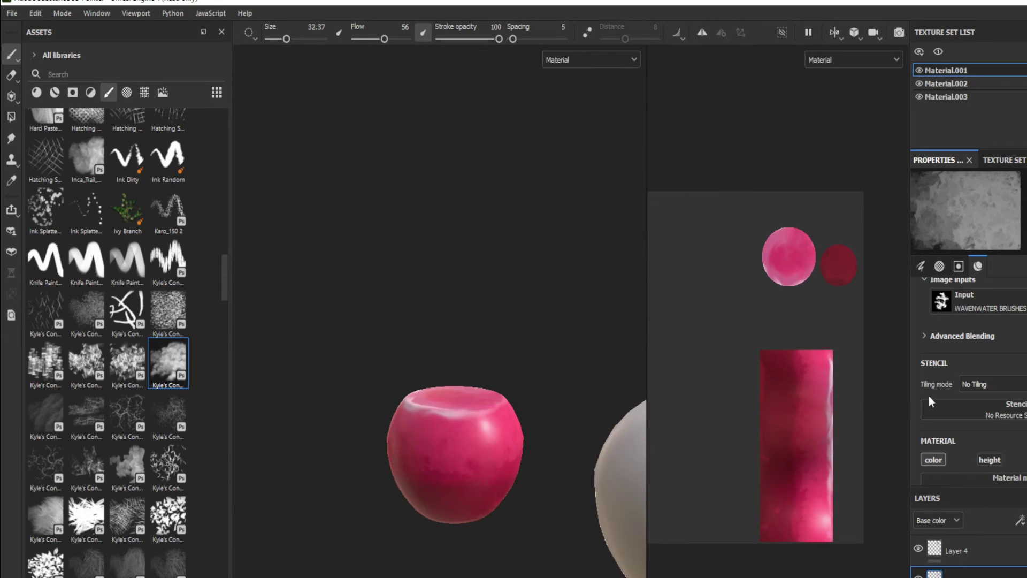
scroll(929, 396, "down", 3)
left_click_drag(378, 483, 472, 465, "alt")
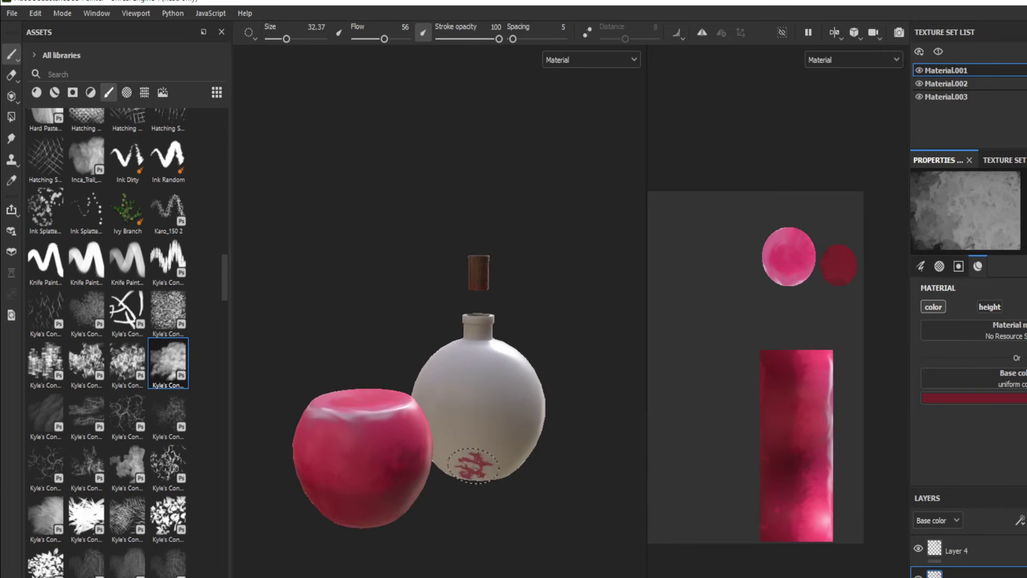
left_click_drag(384, 39, 369, 40)
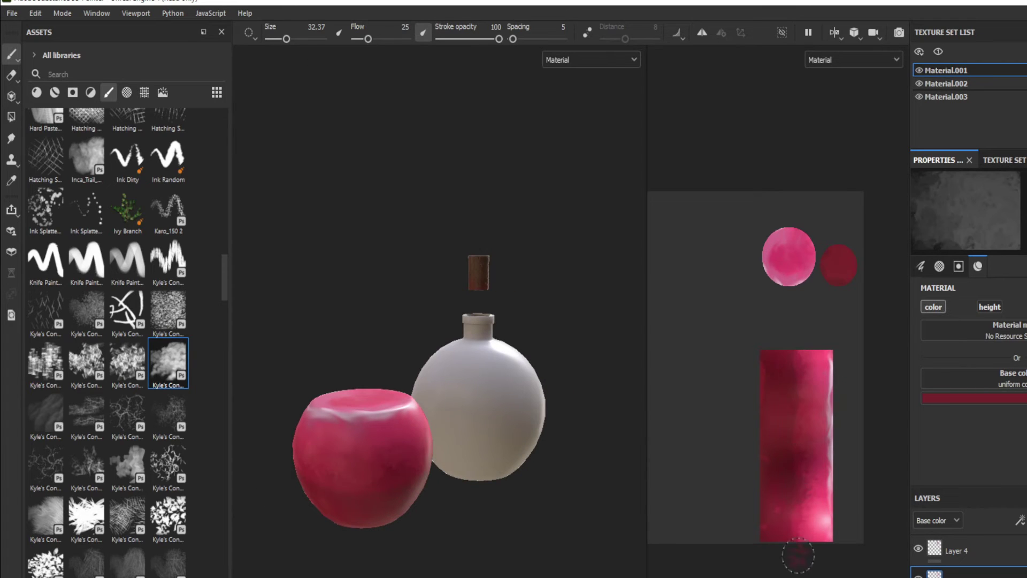
left_click(1012, 554)
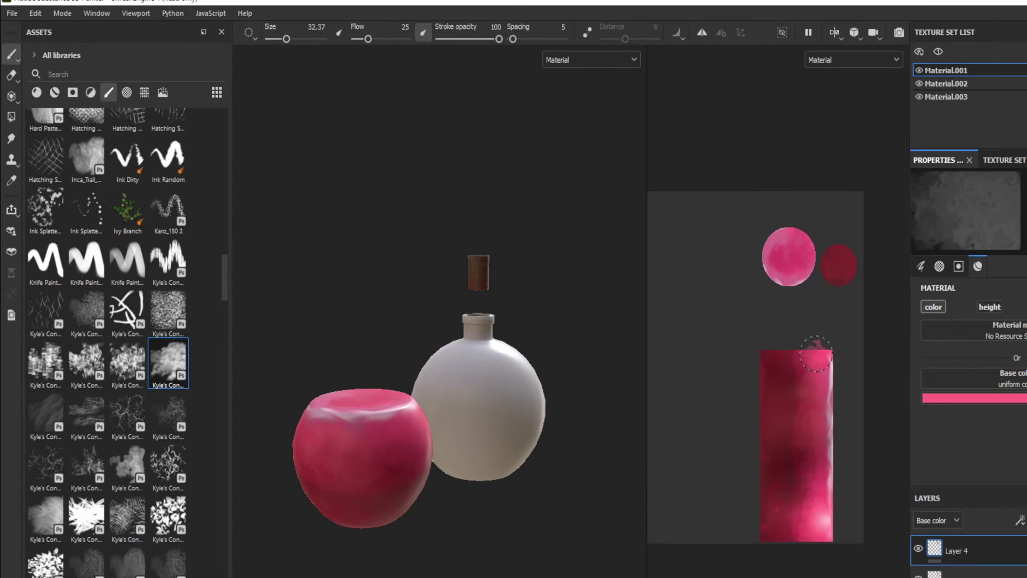
mouse_move(345, 414)
left_mouse_down("alt")
mouse_move(400, 390)
mouse_move(454, 300)
mouse_move(509, 277)
left_mouse_up("alt")
Set the brush to flow 10 and size about 3, then smudge white highlights on the pink liquid.
left_click_drag(368, 39, 361, 39)
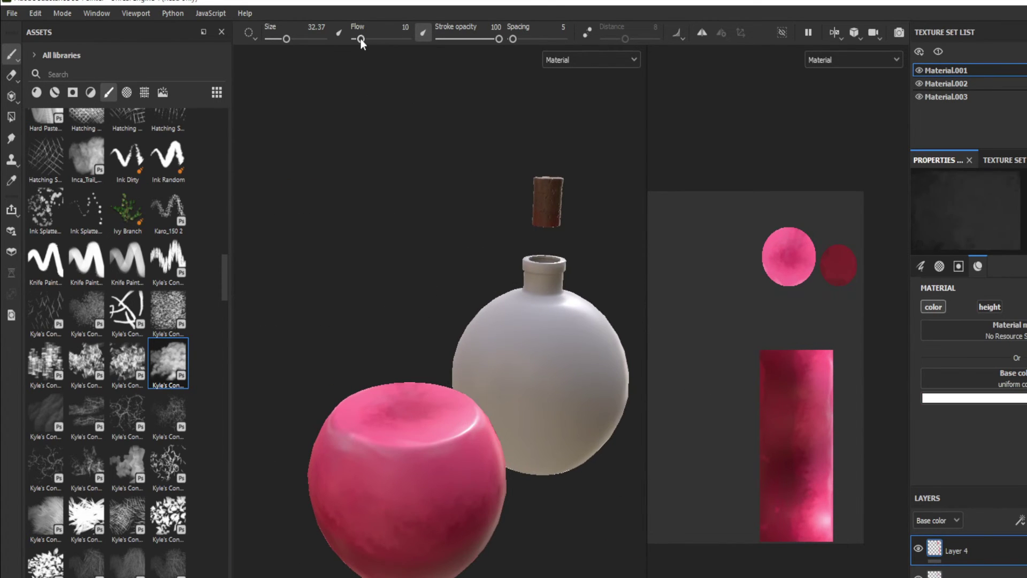
right_click_drag(409, 365, 401, 377, "ctrl")
scroll(458, 394, "up", 3)
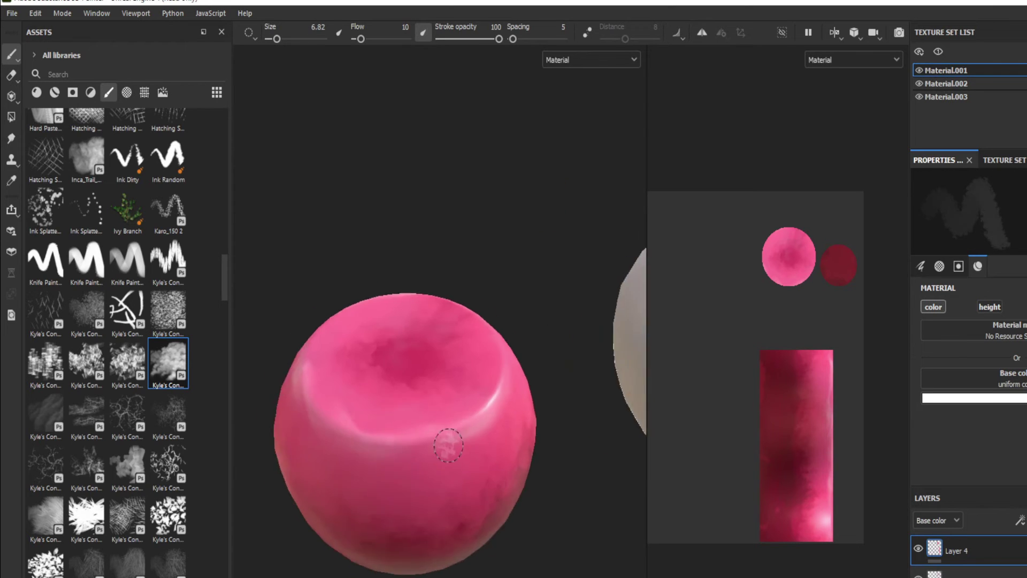
scroll(470, 399, "up", 2)
right_click_drag(500, 401, 492, 403, "ctrl")
left_click(9, 140)
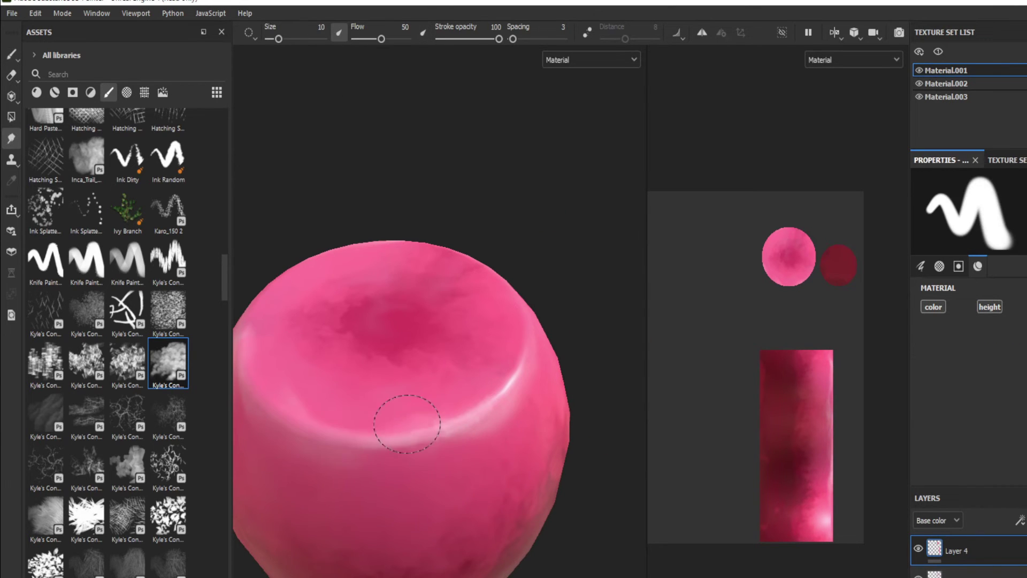
scroll(410, 453, "down", 2)
mouse_move(394, 371)
left_mouse_down("alt")
mouse_move(447, 408)
mouse_move(472, 342)
mouse_move(470, 355)
left_mouse_up("alt")
scroll(519, 475, "down", 3)
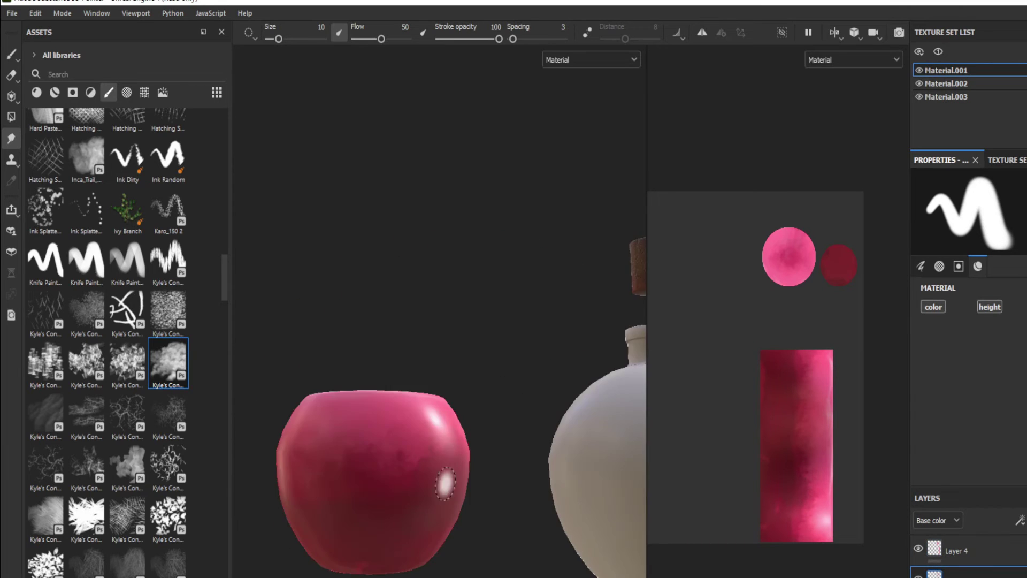
scroll(514, 452, "up", 3)
mouse_move(552, 517)
left_mouse_down("alt")
mouse_move(522, 328)
mouse_move(555, 399)
left_mouse_up("alt")
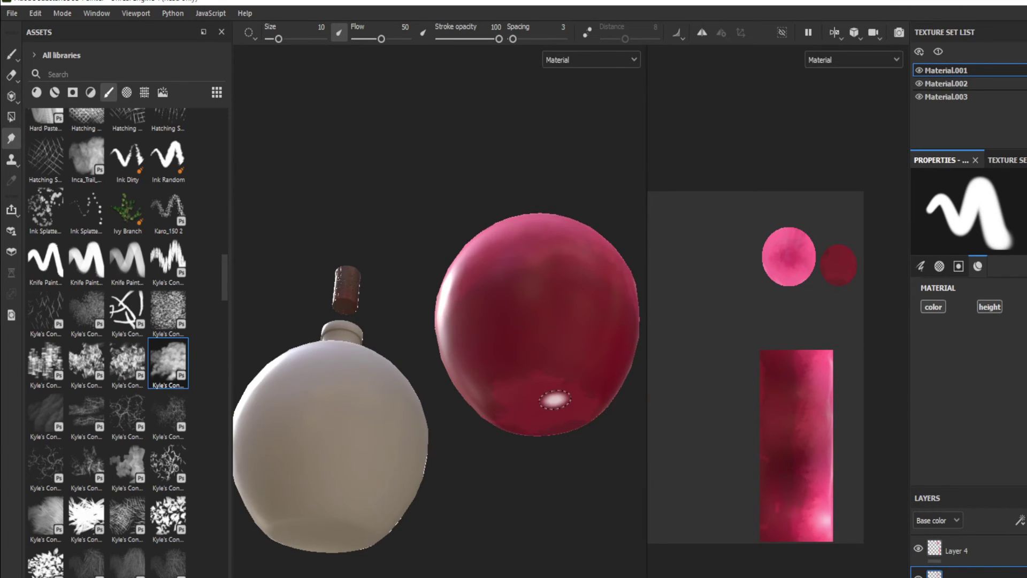
Stamp a darker red patch onto the liquid on Layer 4.
key("1")
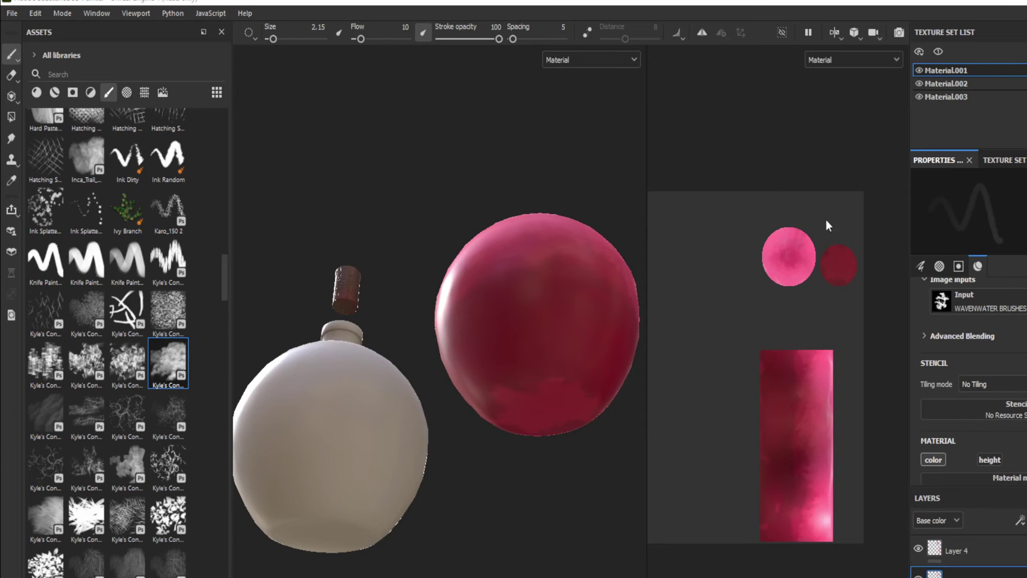
left_click(826, 268)
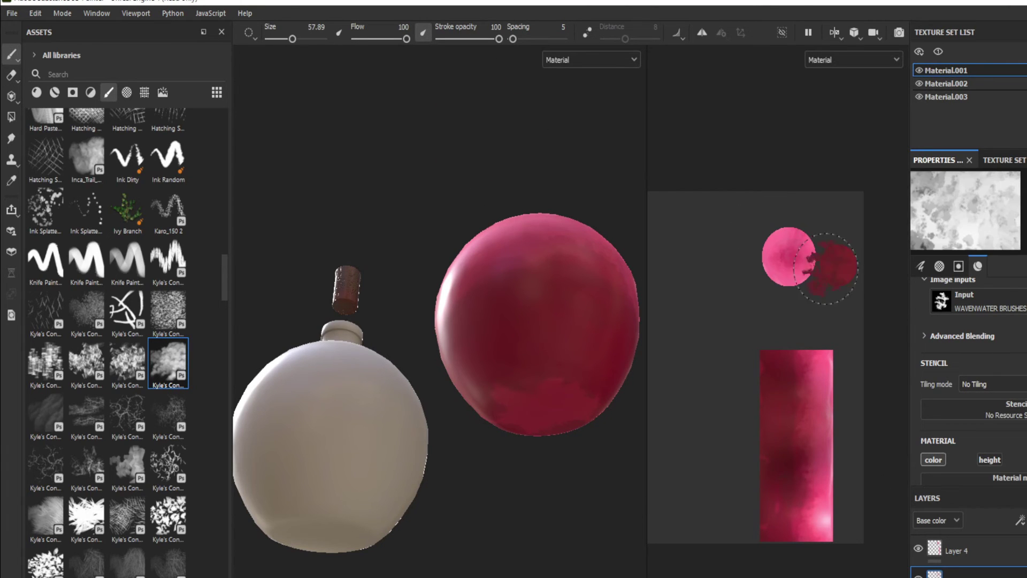
scroll(836, 305, "up", 3)
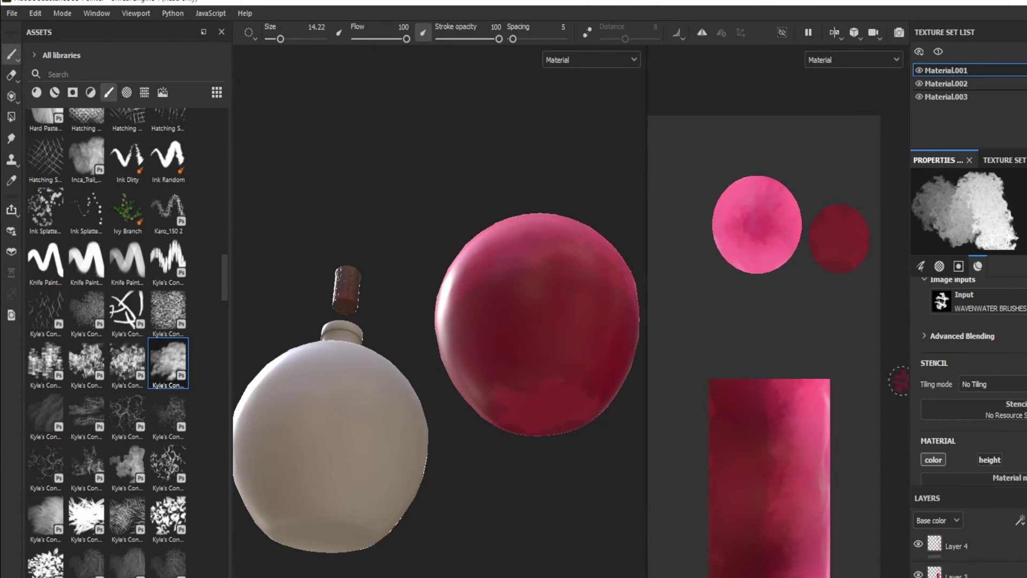
left_click(1007, 558)
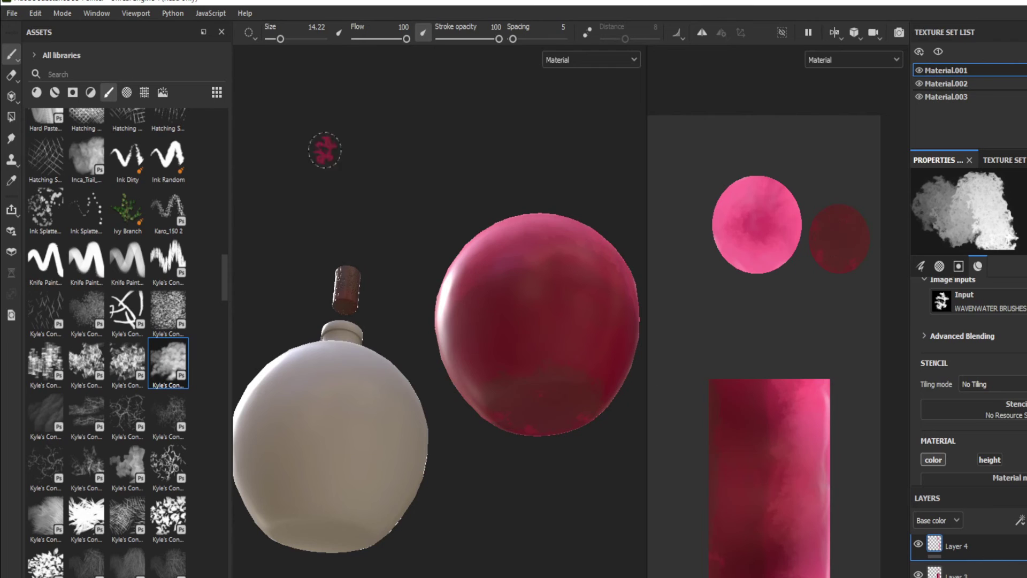
Smudge the liquid's lower side, then select the bottle's Material.003 texture set.
left_click(11, 140)
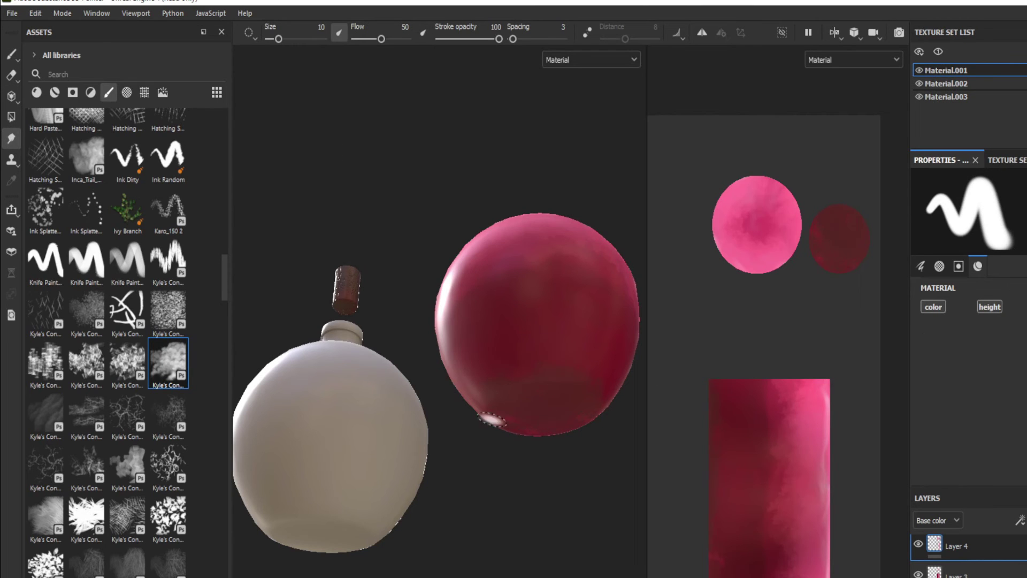
mouse_move(491, 419)
left_mouse_down("alt")
mouse_move(562, 237)
mouse_move(390, 360)
mouse_move(323, 365)
left_mouse_up("alt")
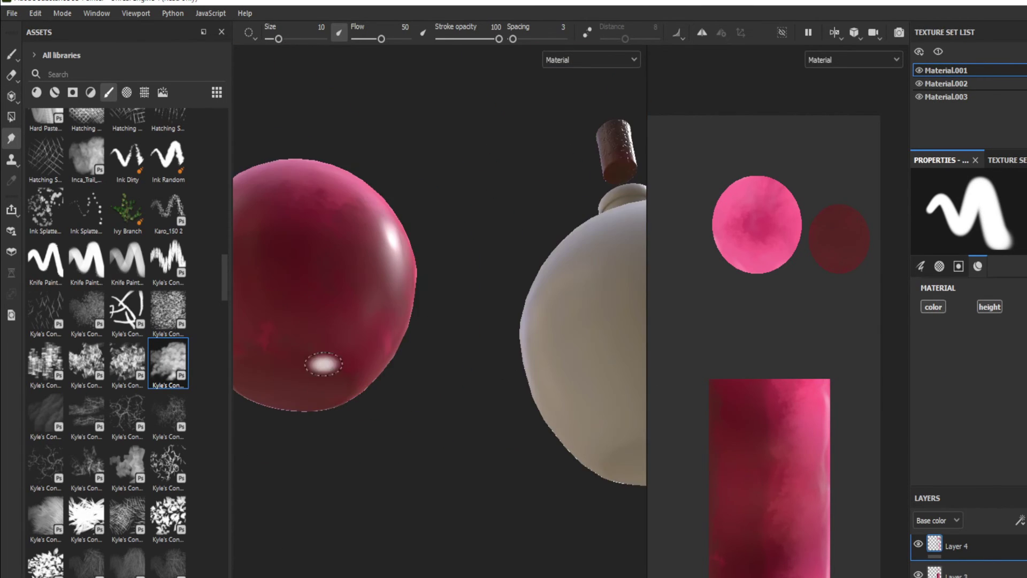
key("f")
left_click_drag(374, 246, 481, 241, "alt")
left_click(919, 98)
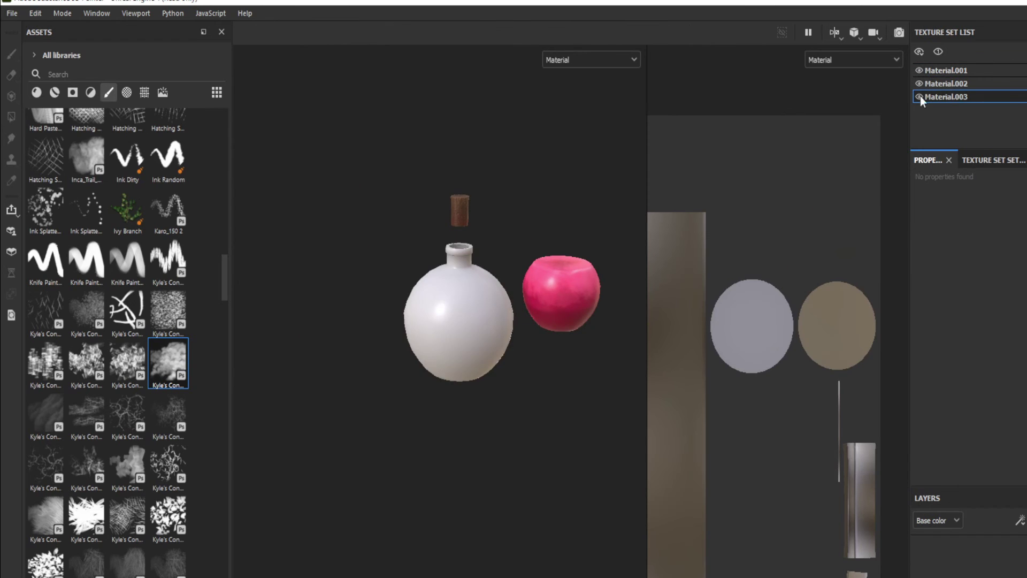
Add a fill layer to the bottle and apply the Glass Film Dirty Mirror material.
scroll(489, 303, "down", 2)
scroll(444, 306, "up", 4)
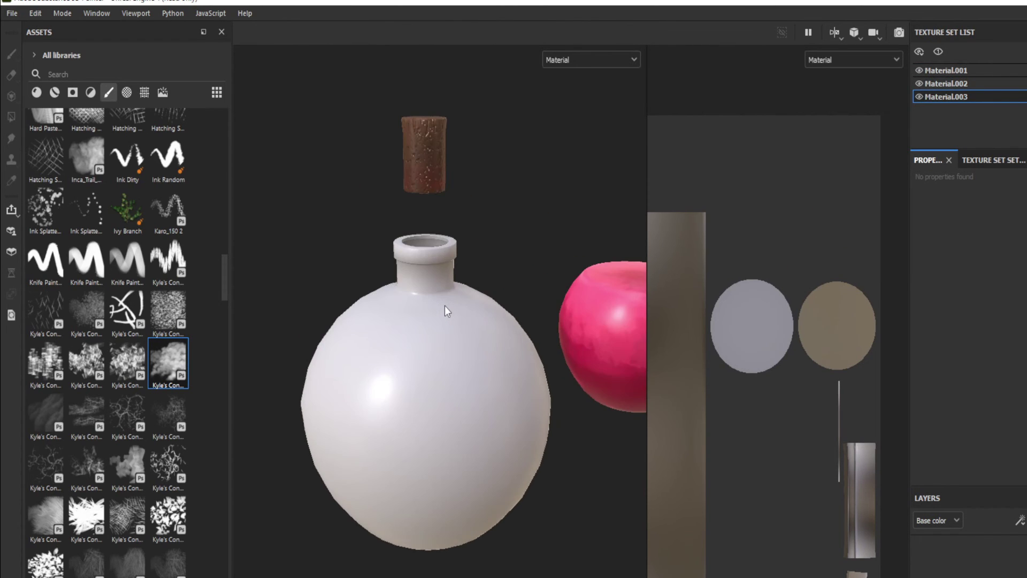
scroll(445, 306, "down", 2)
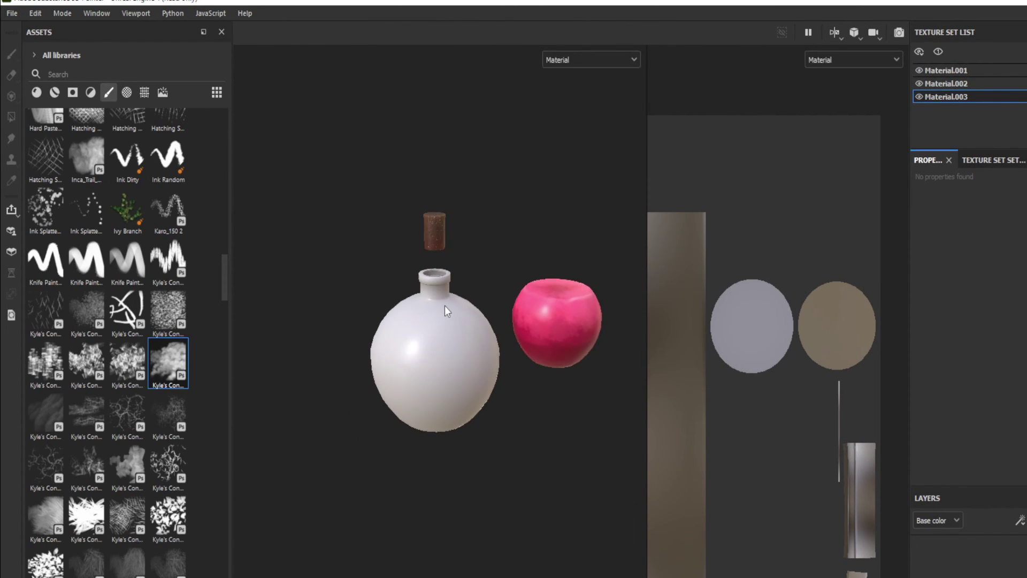
left_click(1019, 520)
scroll(981, 374, "up", 3)
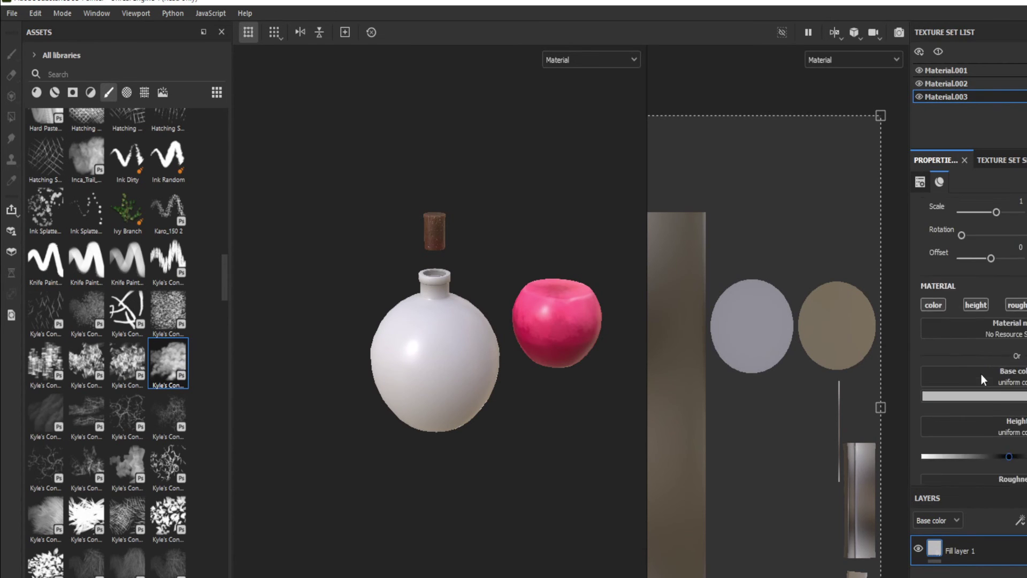
left_click(89, 93)
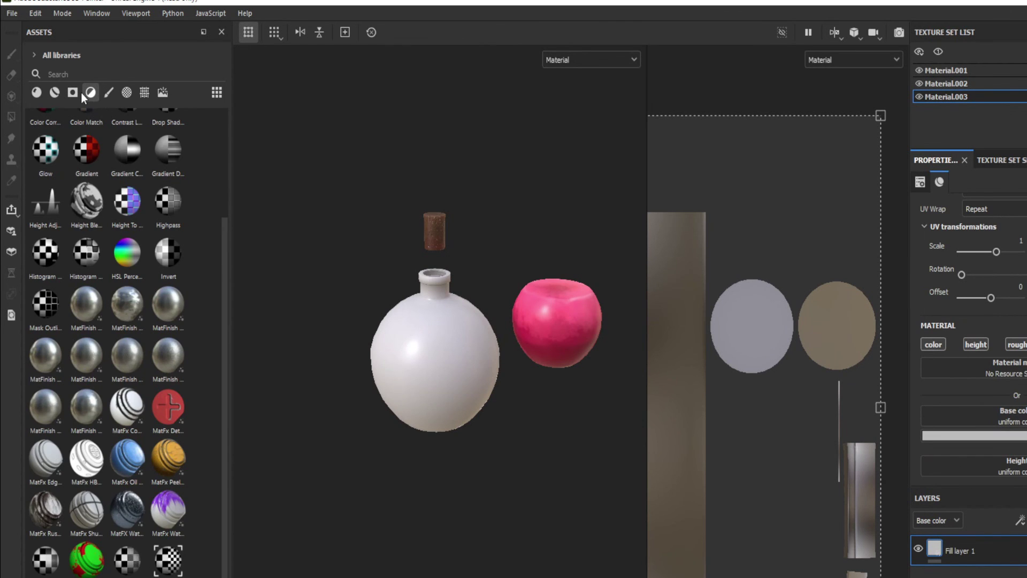
left_click(55, 92)
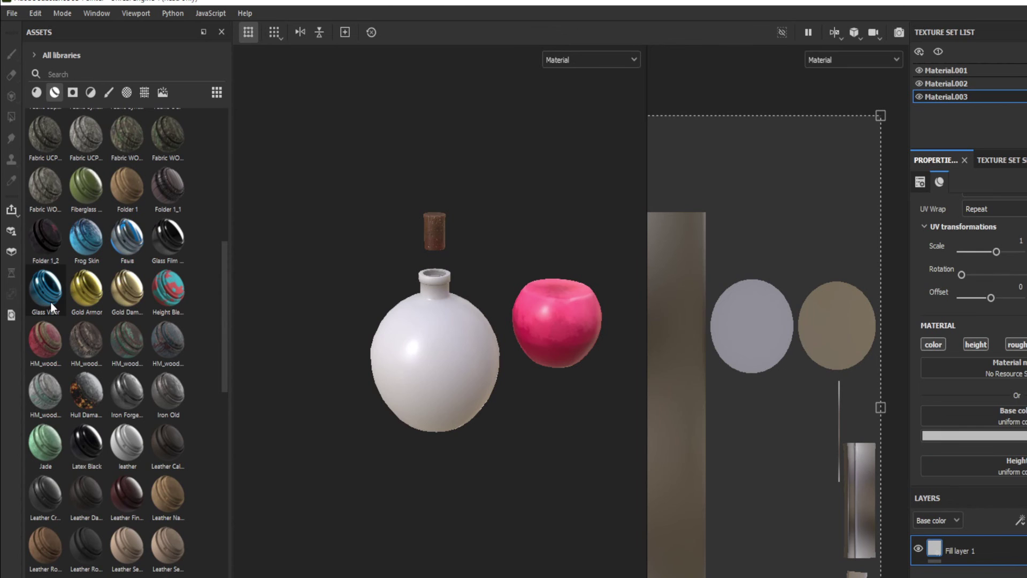
left_click_drag(168, 238, 399, 374)
Inspect the bottle's neck and add an empty paint layer above the glass.
scroll(521, 482, "up", 3)
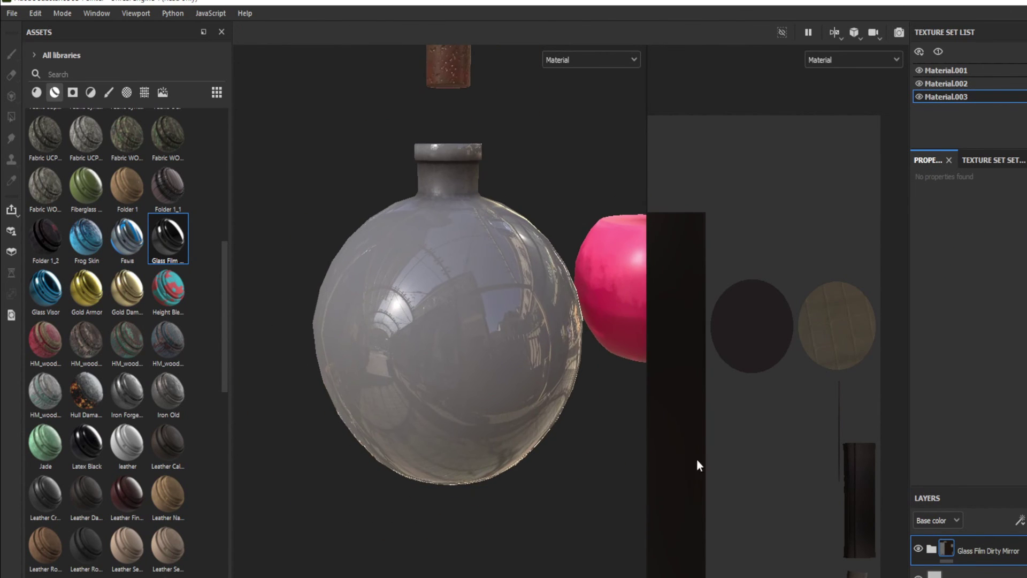
scroll(811, 443, "down", 3)
mouse_move(528, 286)
left_mouse_down("alt")
mouse_move(526, 255)
mouse_move(530, 310)
left_mouse_up("alt")
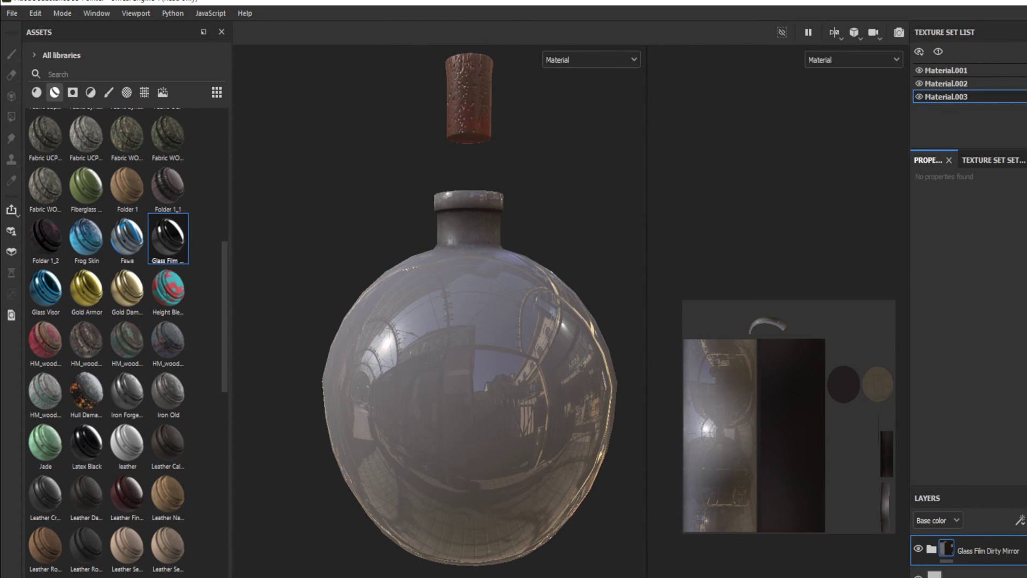
key("ctrl+shift+n")
scroll(1018, 423, "down", 2)
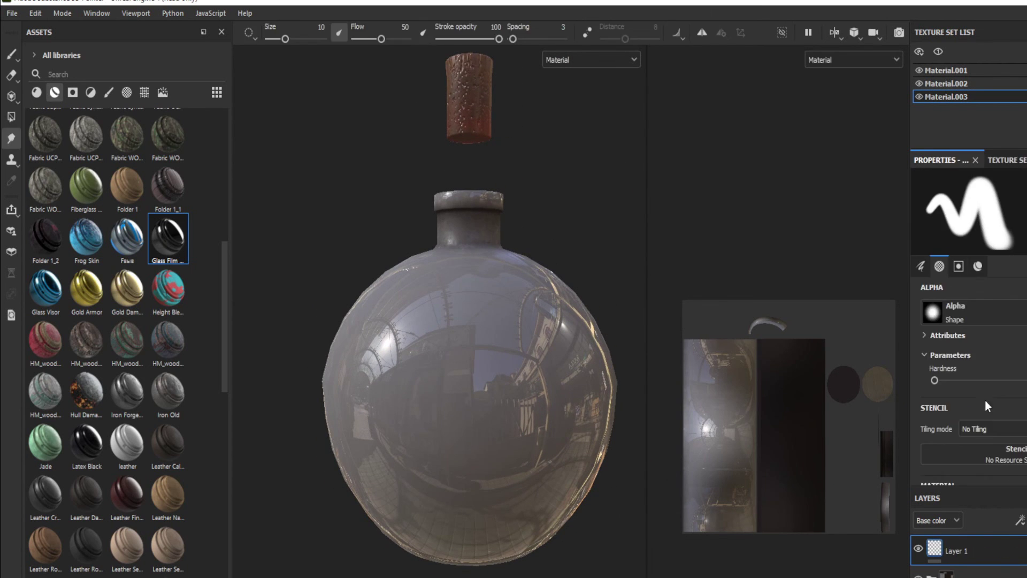